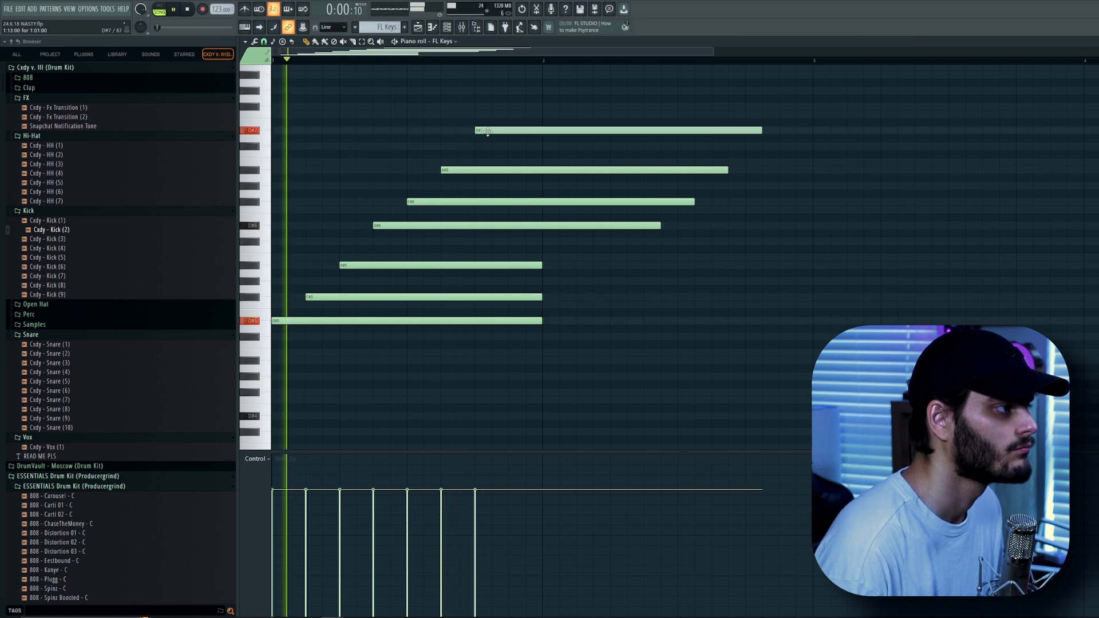
Trim the staggered chord notes so they all end together at the end of the first bar.
click(507, 106)
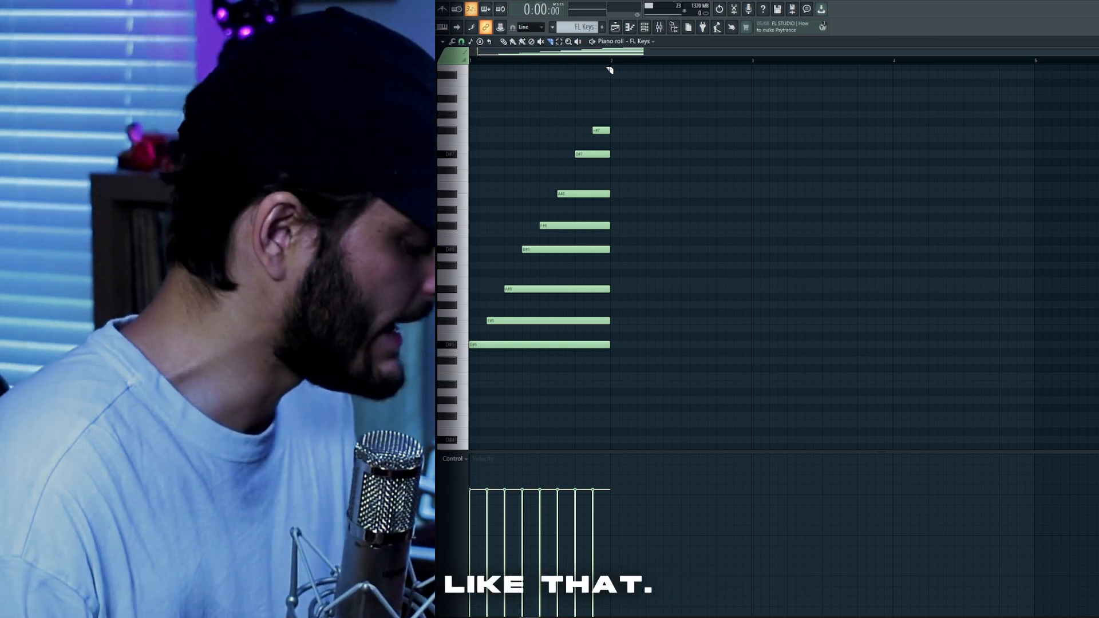
drag(527, 380, 558, 287)
ctrl+click(745, 184)
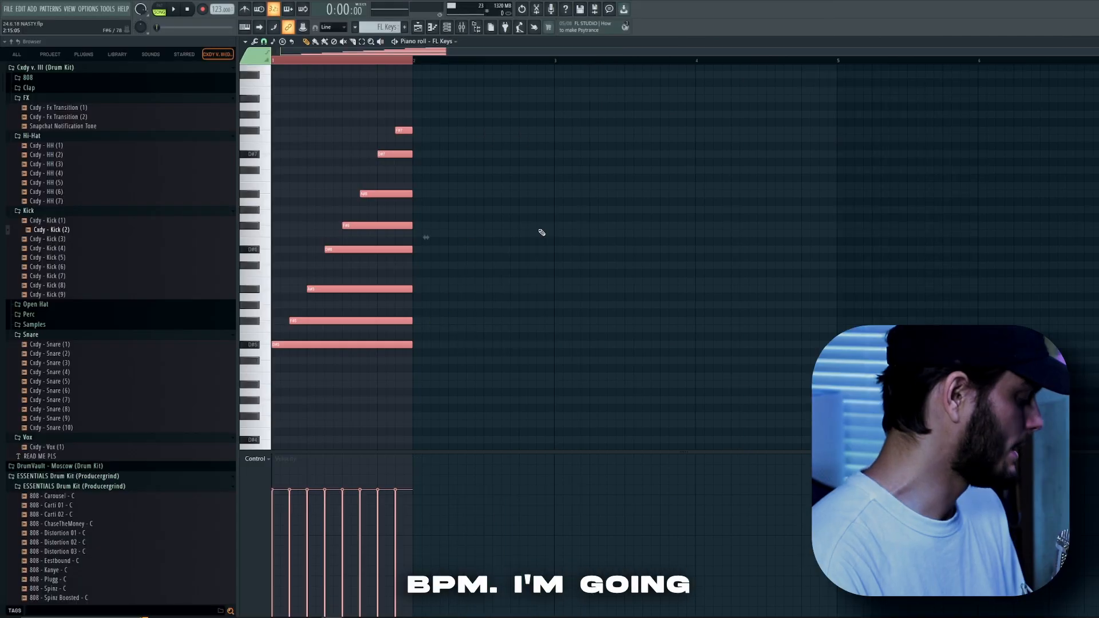
Duplicate the chord three times to fill four bars, then deselect the notes.
key(ctrl+b)
key(ctrl+b)
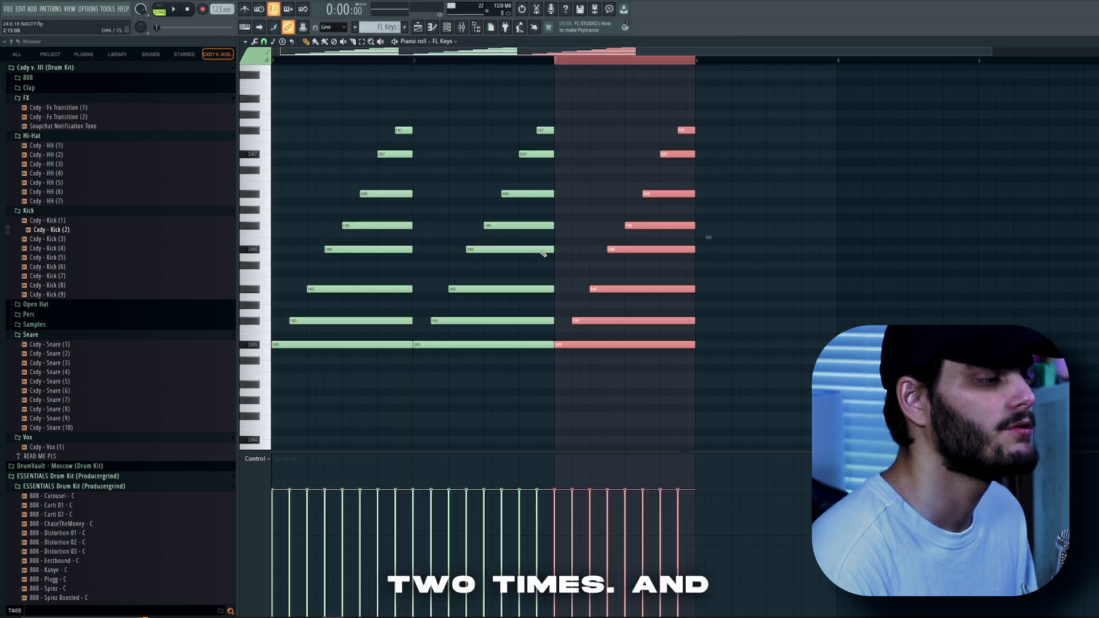
key(ctrl+b)
key(ctrl+d)
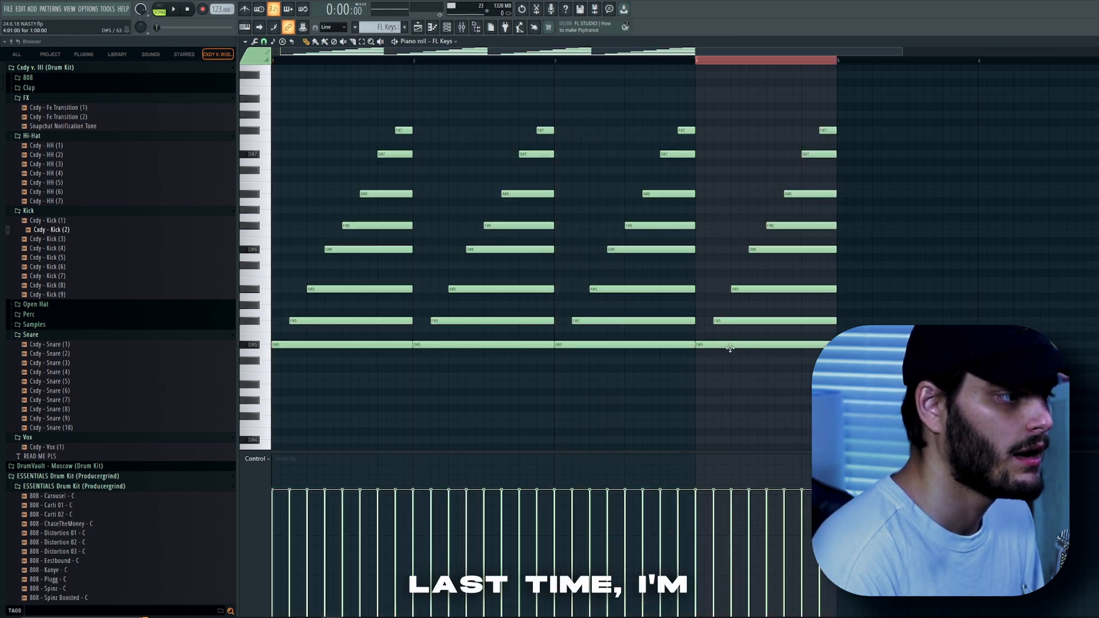
Select the fourth chord and transpose it down five steps.
drag(785, 394, 860, 38)
scroll(800, 277, down, 2)
key(shift+Down)
key(shift+Down)
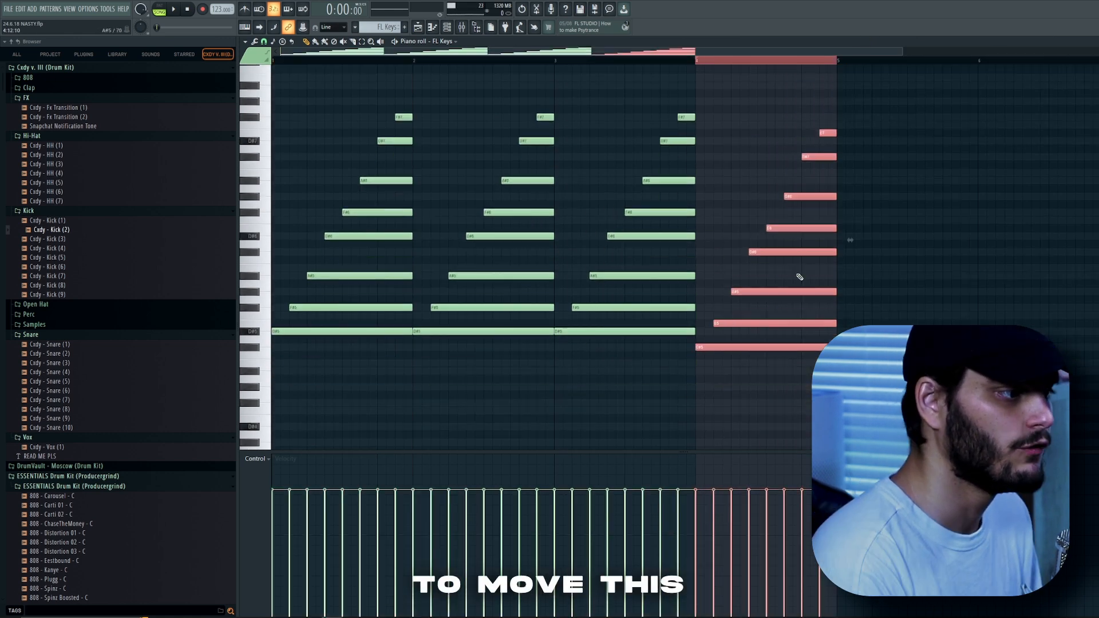
key(shift+Down)
key(shift+Down)
key(shift+Down)
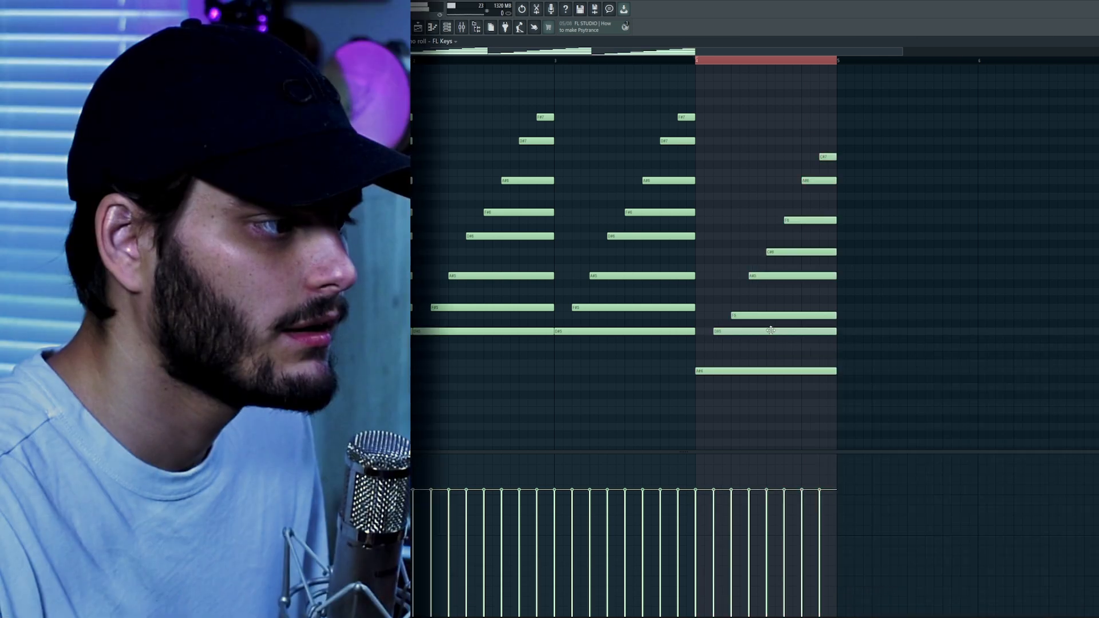
Nudge four notes of the last chord upward to adjust its voicing.
drag(772, 319, 772, 310)
drag(793, 252, 794, 236)
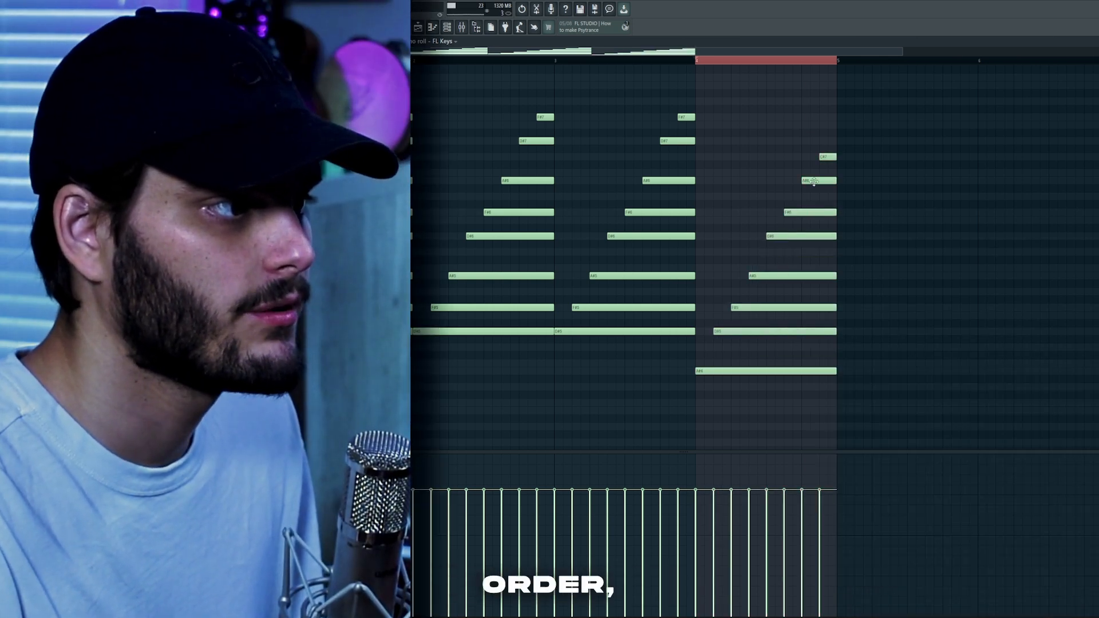
drag(818, 220, 818, 212)
drag(827, 156, 828, 140)
scroll(755, 98, down, 2)
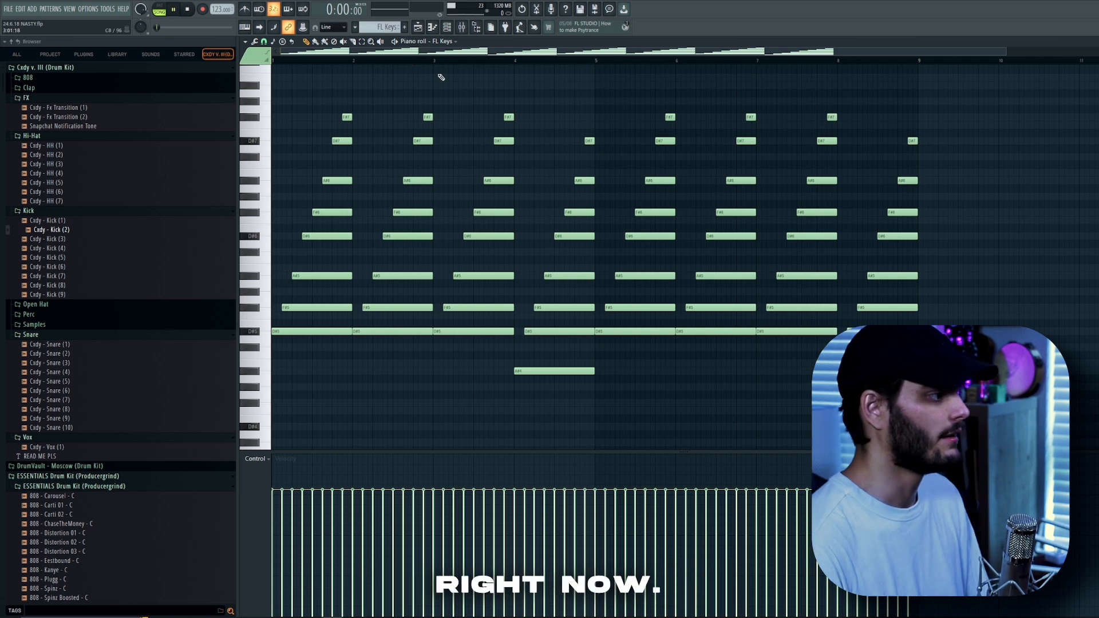
Play back the four-bar chord progression.
key(space)
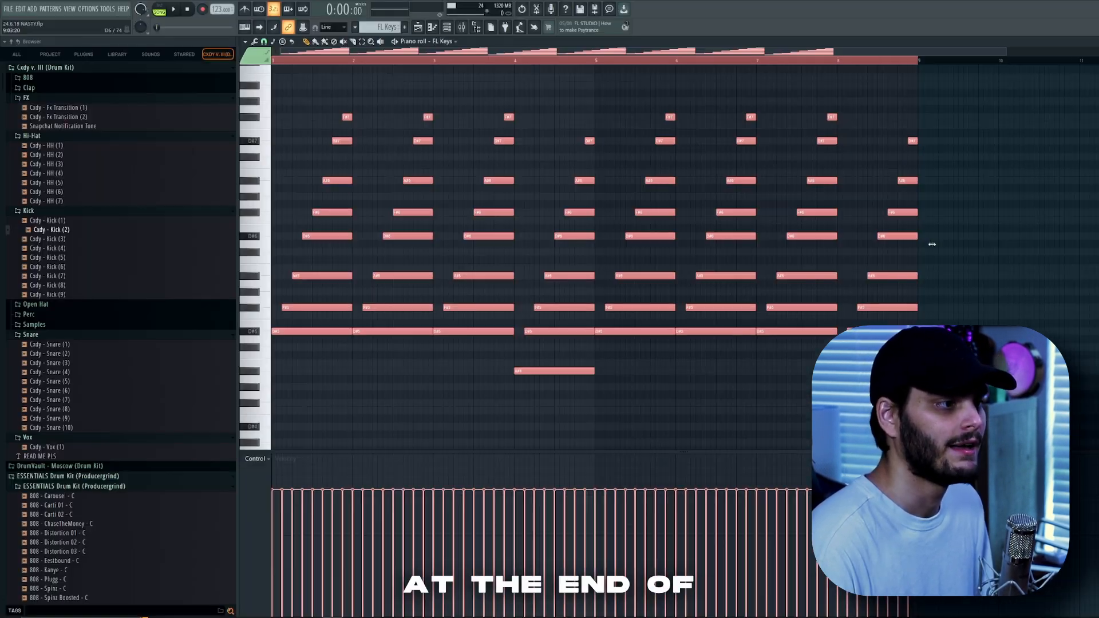
drag(891, 248, 602, 268)
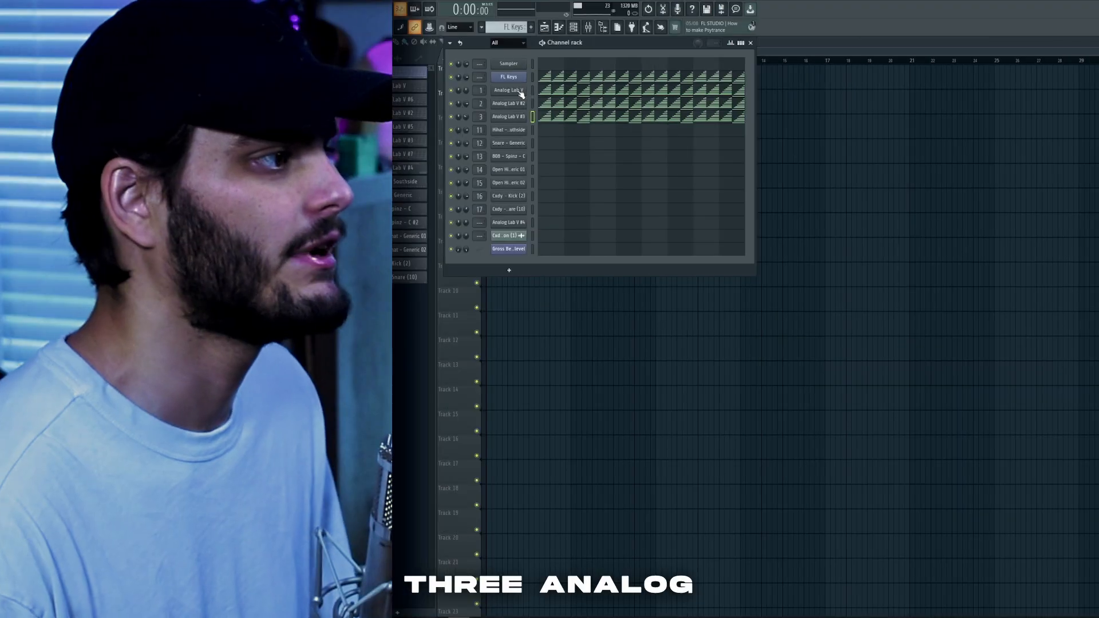
Open the Analog Lab V instrument and its preset browser.
click(394, 91)
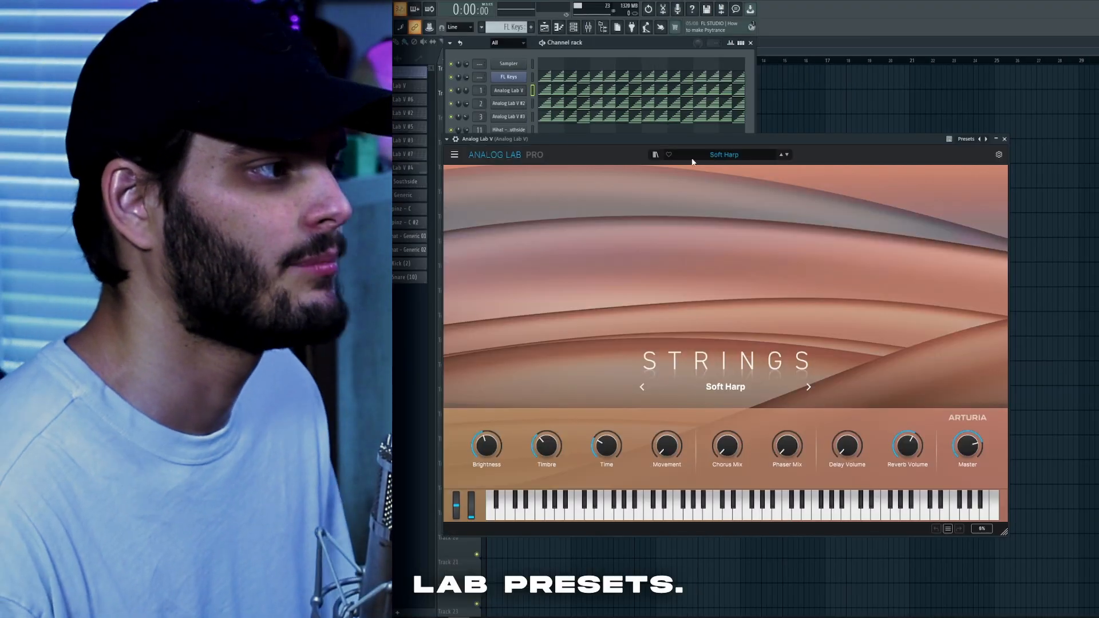
click(655, 155)
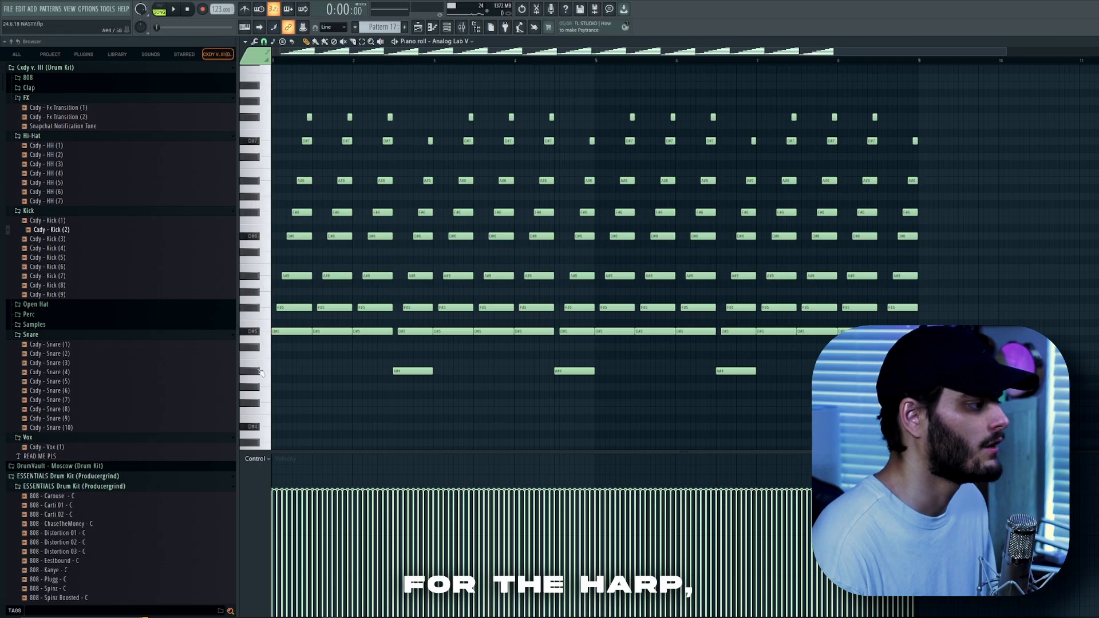
drag(275, 352, 648, 401)
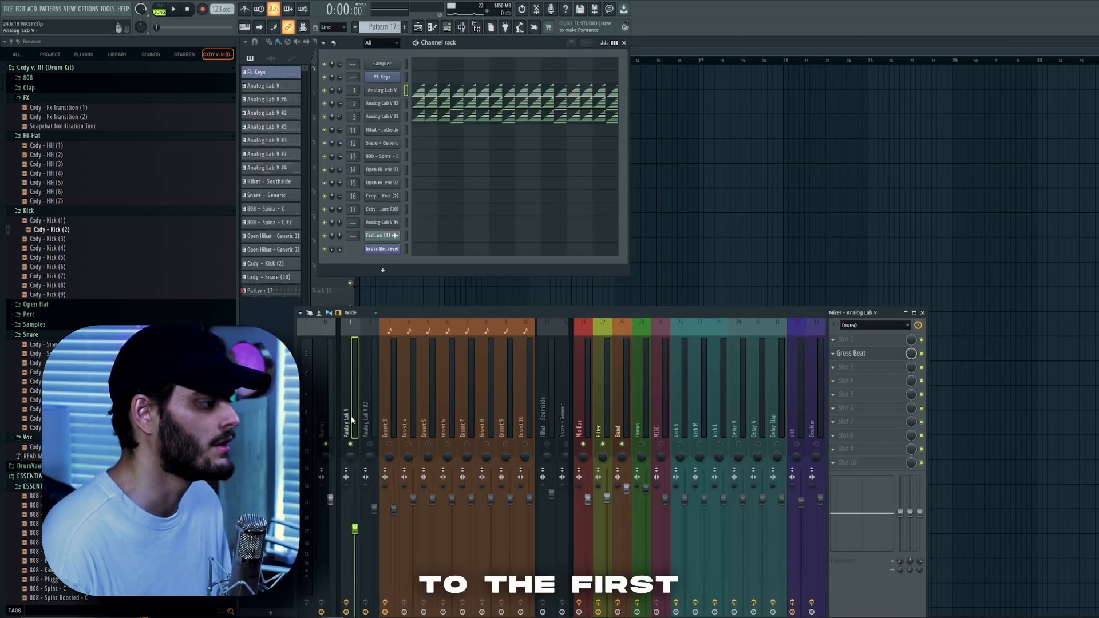
Inspect the Gross Beat effect on the Analog Lab V mixer insert and play the beat.
click(851, 354)
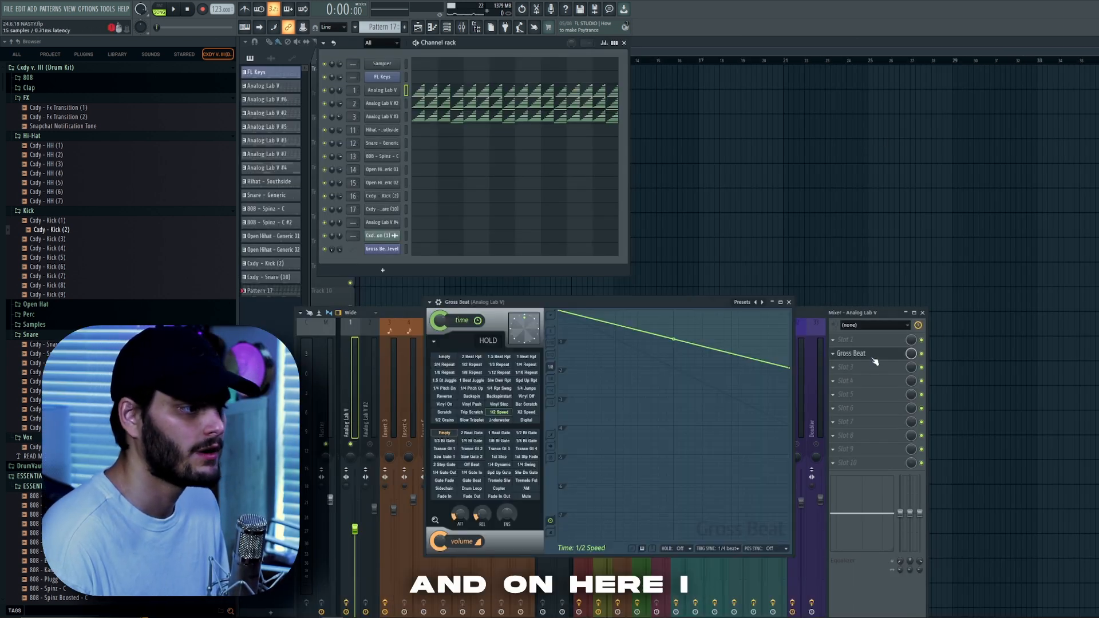
drag(607, 302, 534, 188)
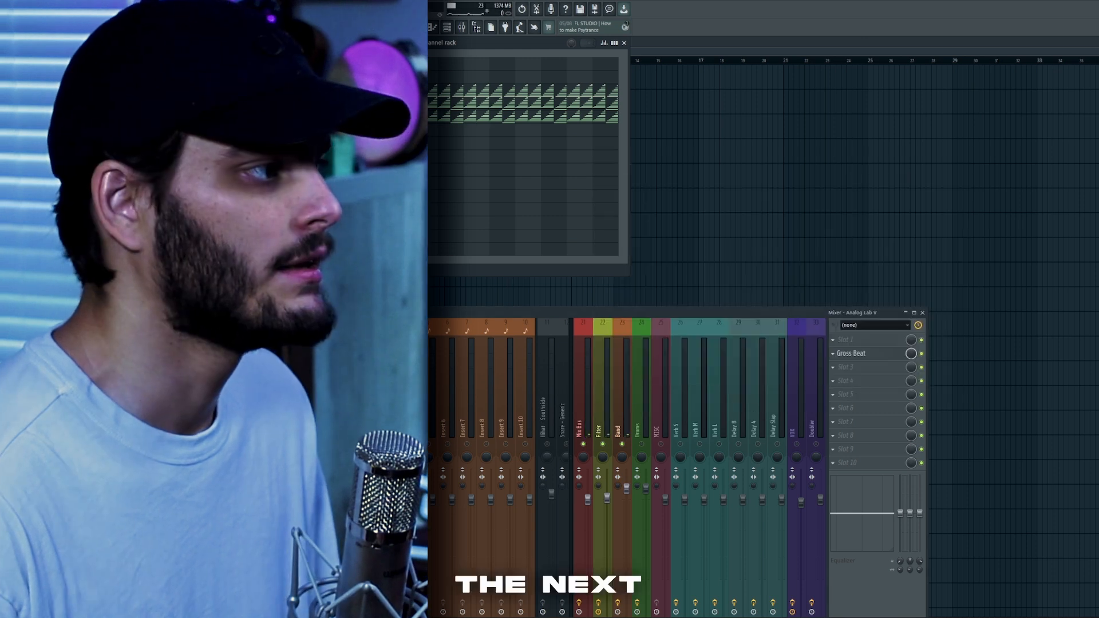
click(846, 161)
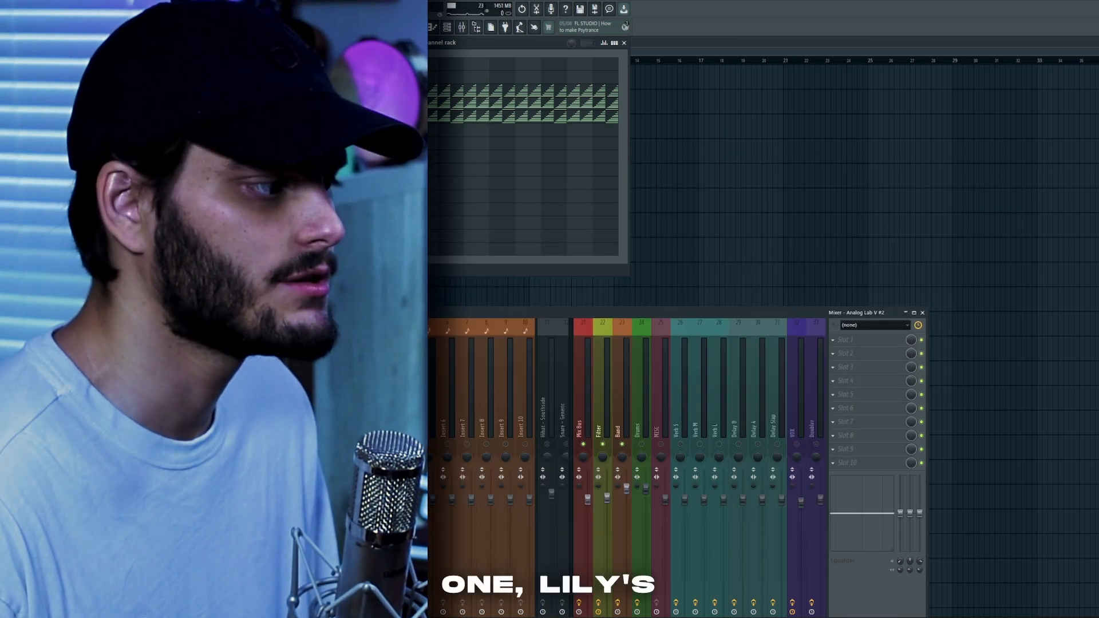
key(space)
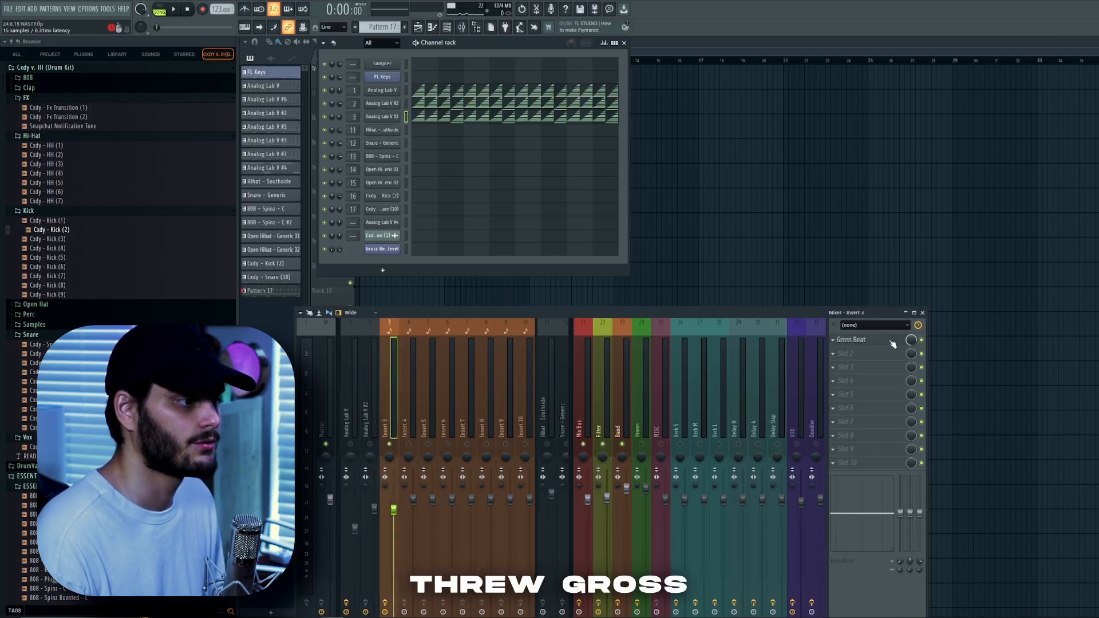
Open the Gross Beat effect on Insert 3 and play the Analog Lab V #3 pattern.
click(892, 342)
drag(708, 104, 947, 64)
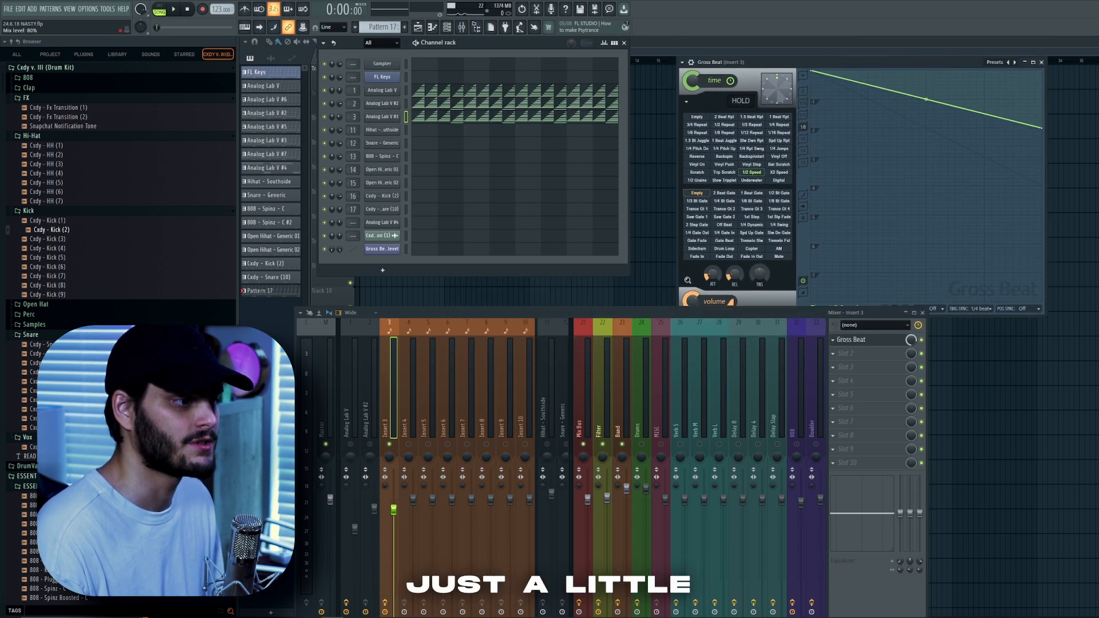
click(446, 120)
key(space)
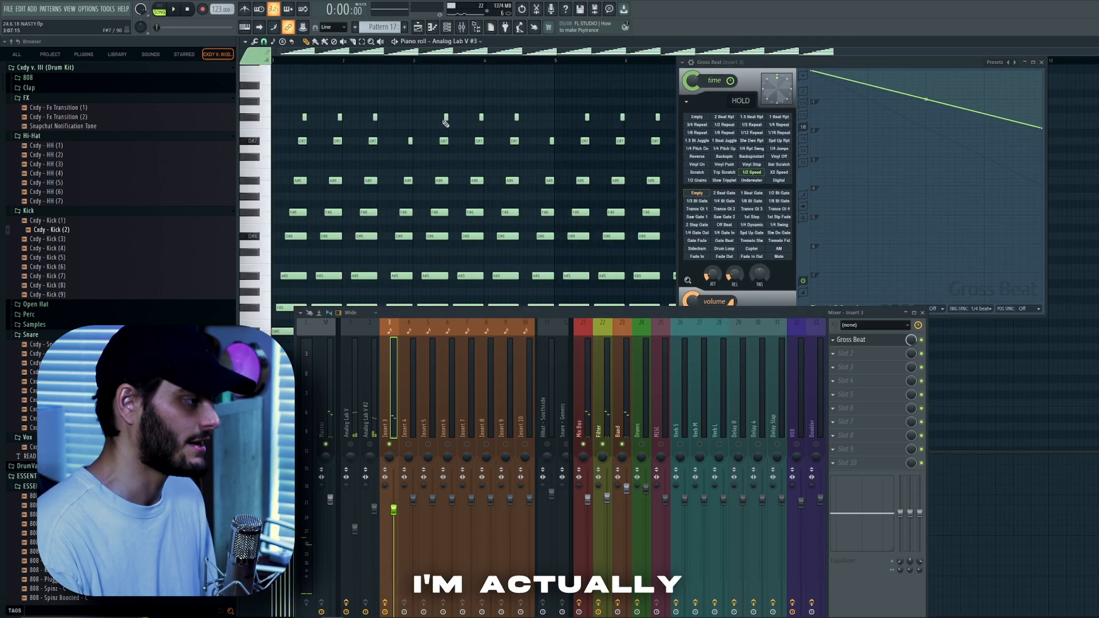
Transpose the Analog Lab V #3 melody up one octave and close the effect window.
key(ctrl+Up)
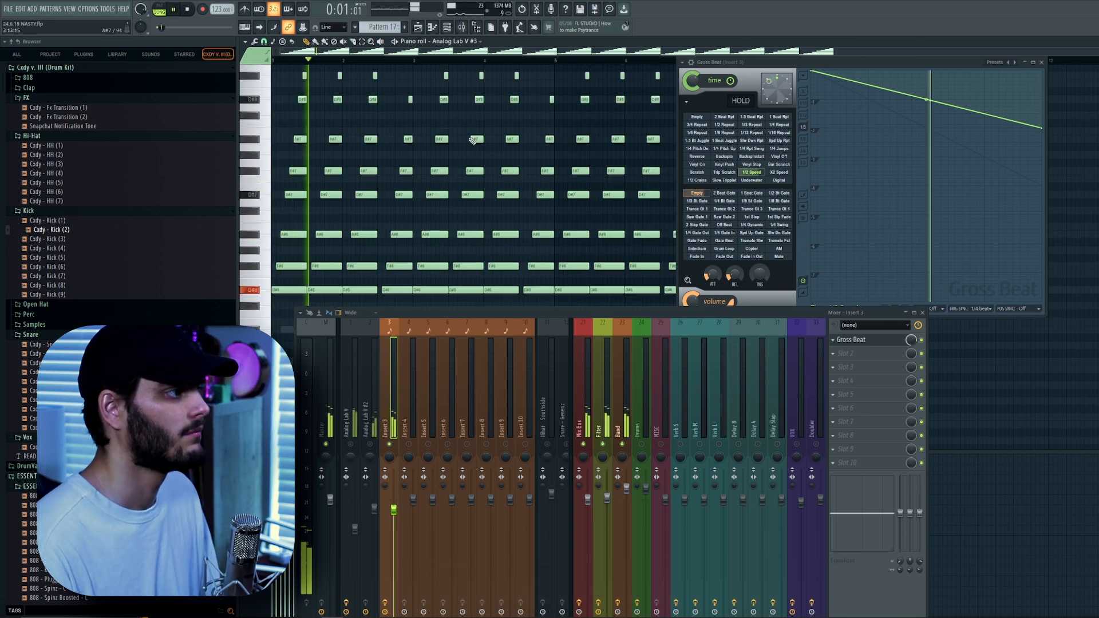
click(1043, 63)
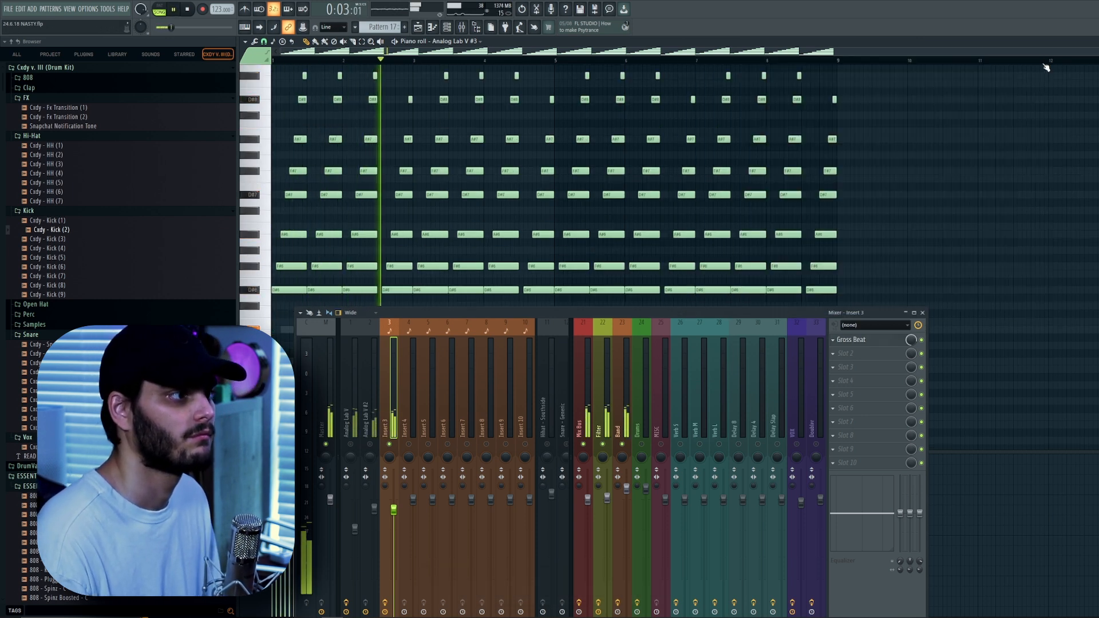
key(F6)
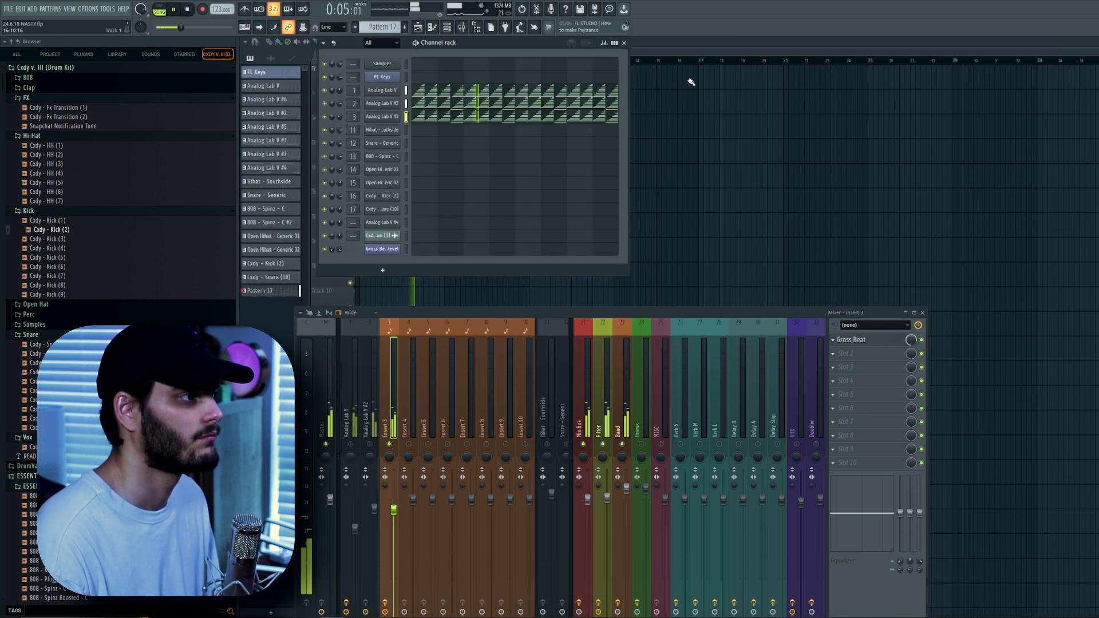
key(F6)
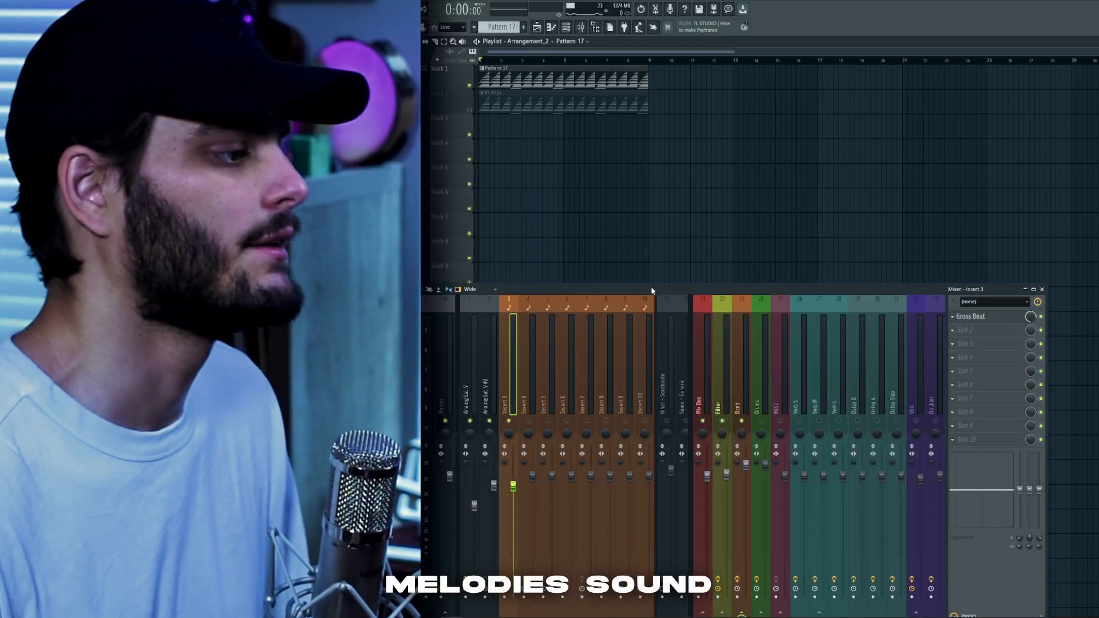
Play back the arrangement in the playlist with the mixer open.
key(space)
drag(579, 289, 585, 197)
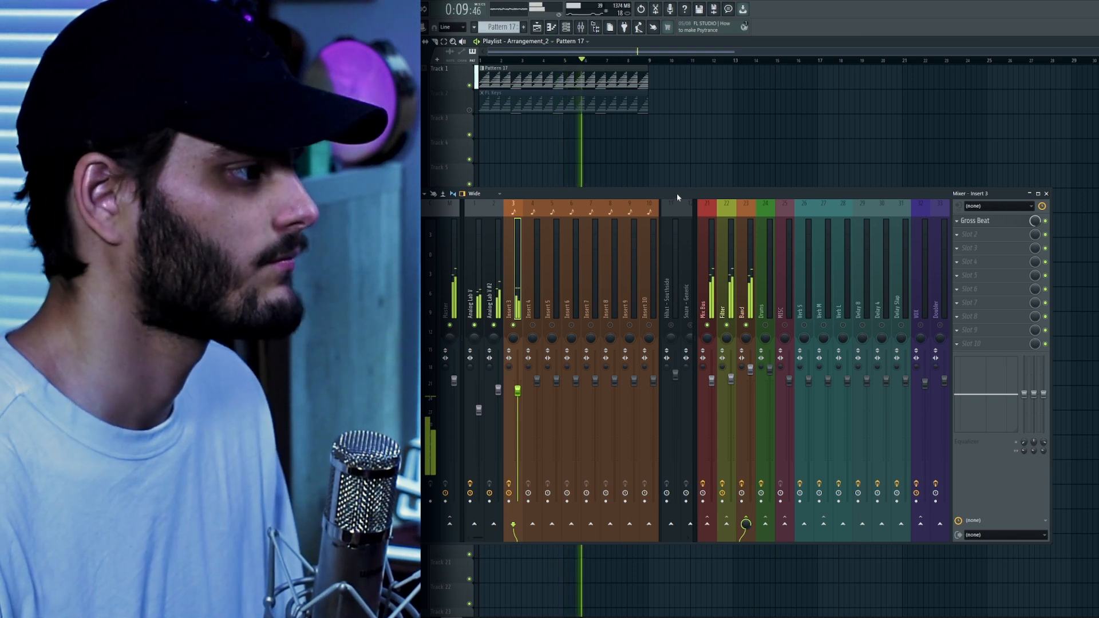
drag(678, 190, 663, 187)
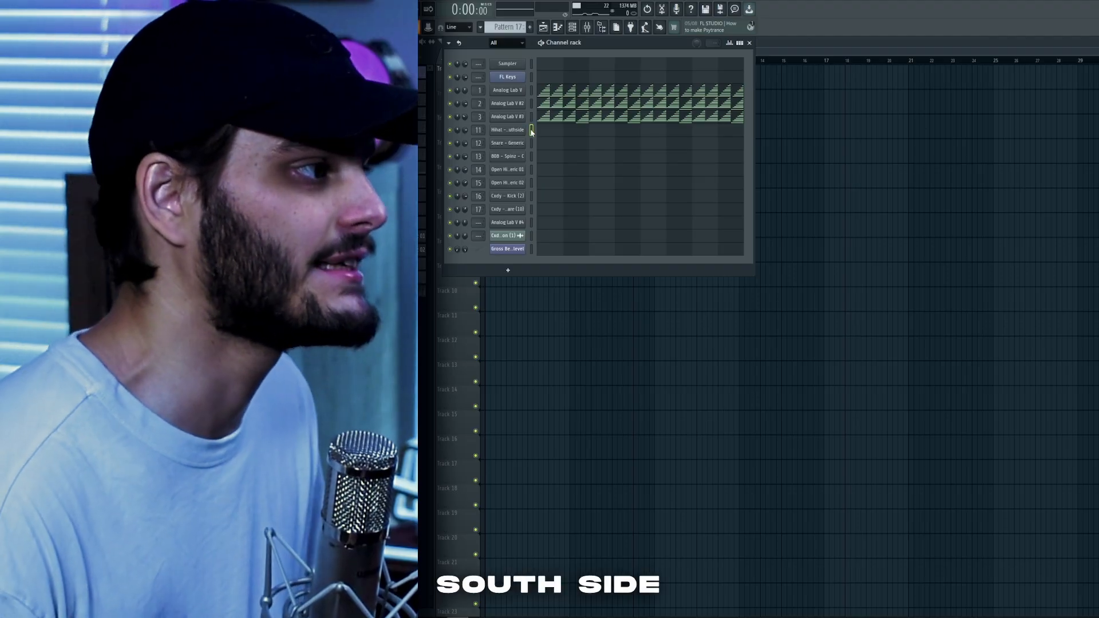
Open the Hihat - Southside pattern in the piano roll and play it back.
key(F9)
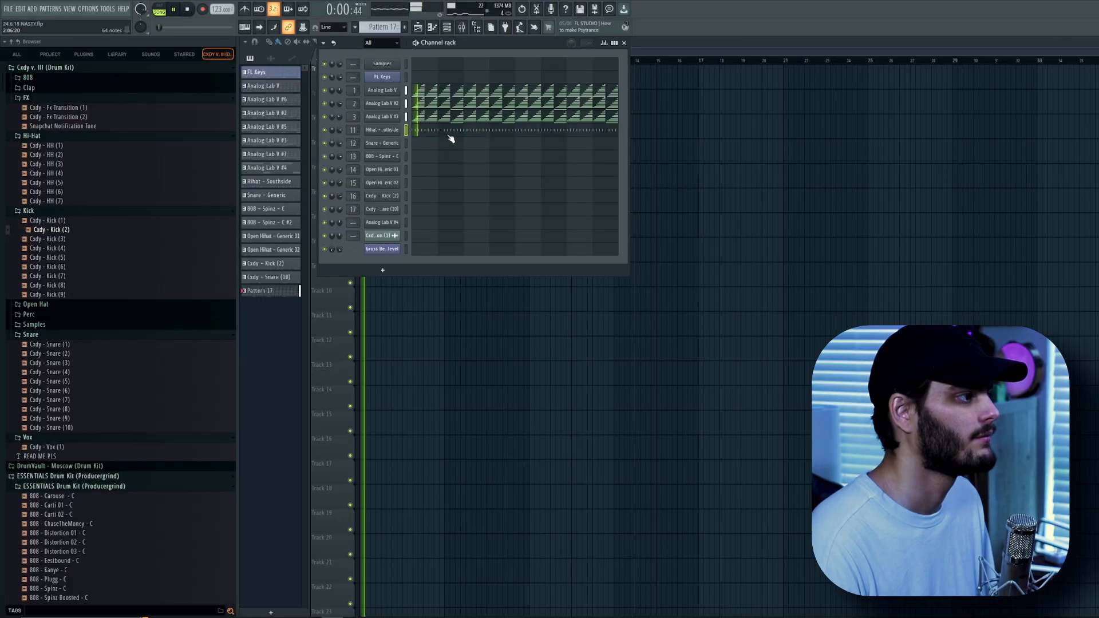
click(432, 131)
key(ctrl+a)
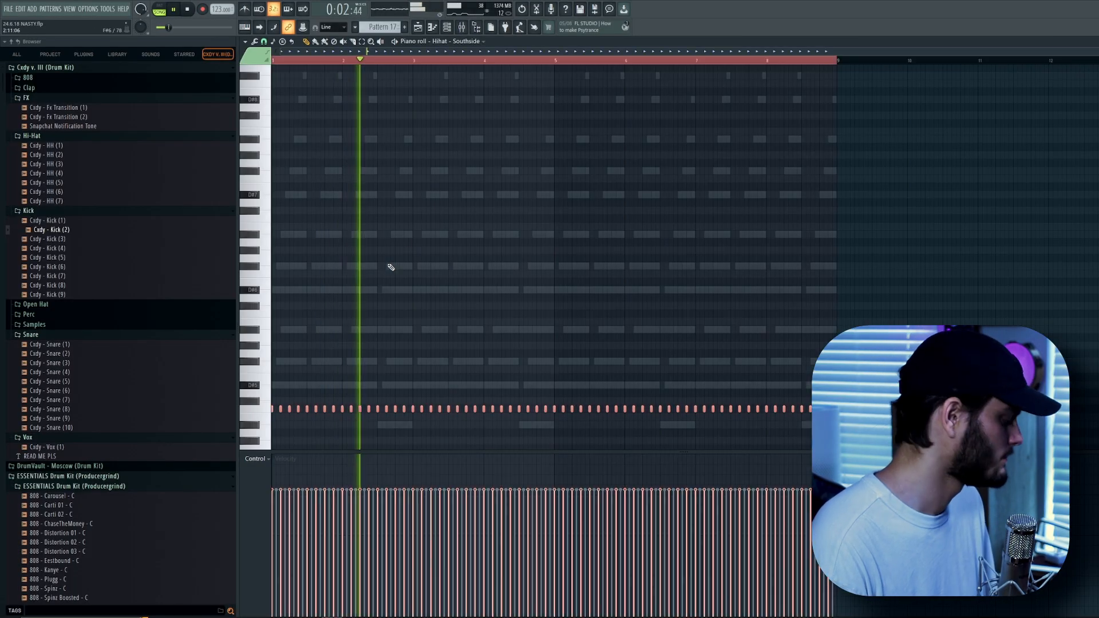
scroll(606, 346, up, 4)
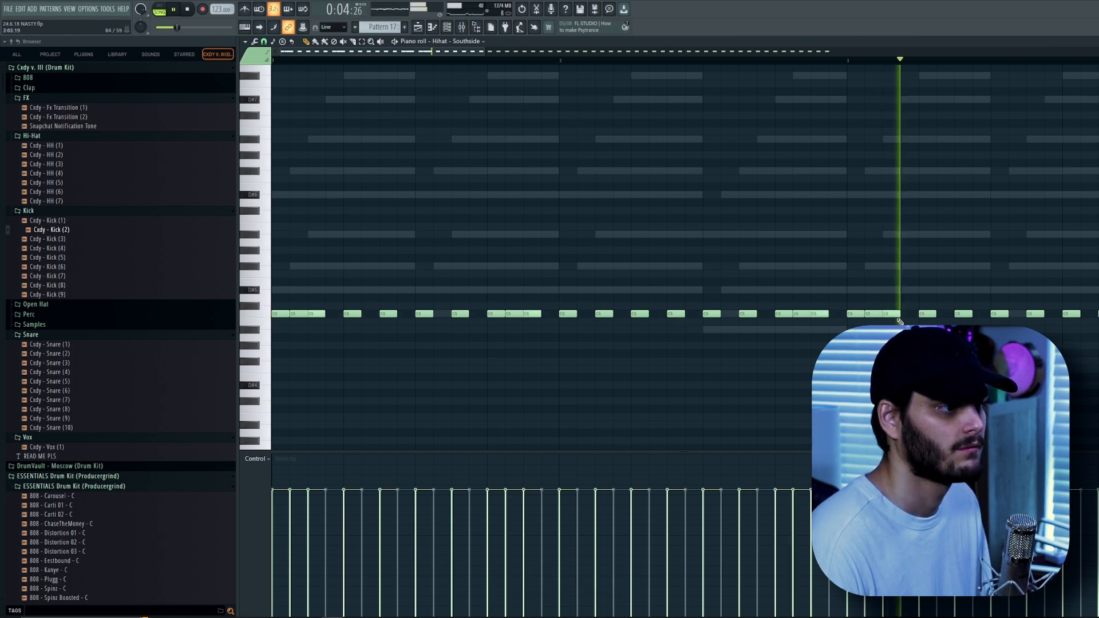
scroll(838, 314, down, 2)
key(space)
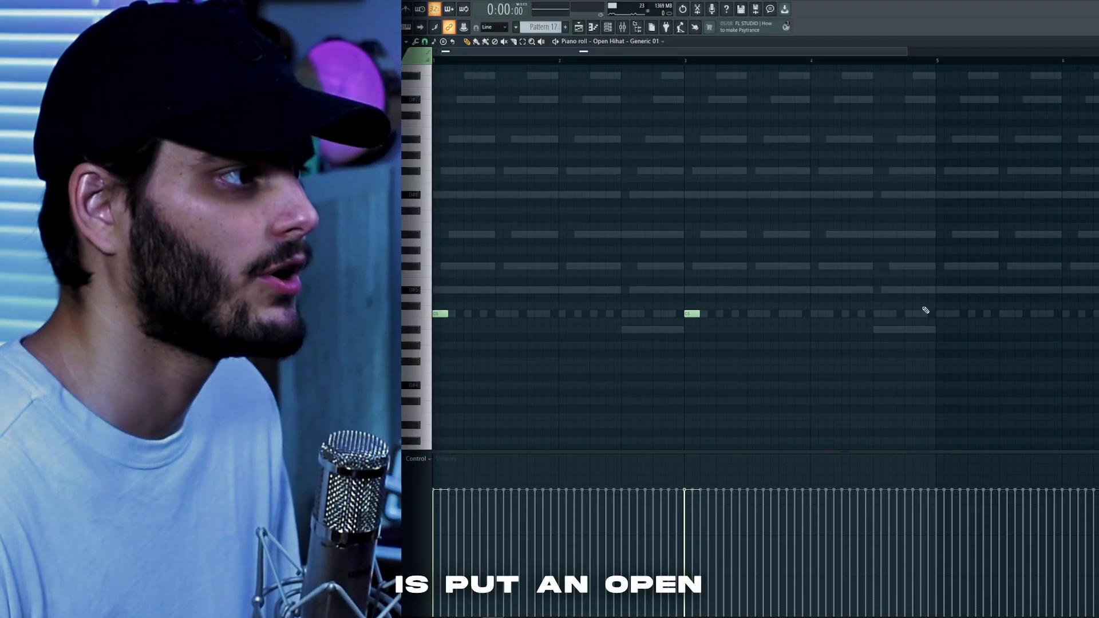
Add open hi-hat notes to the Open Hihat - Generic 01 pattern.
click(870, 315)
scroll(876, 316, down, 1)
click(909, 314)
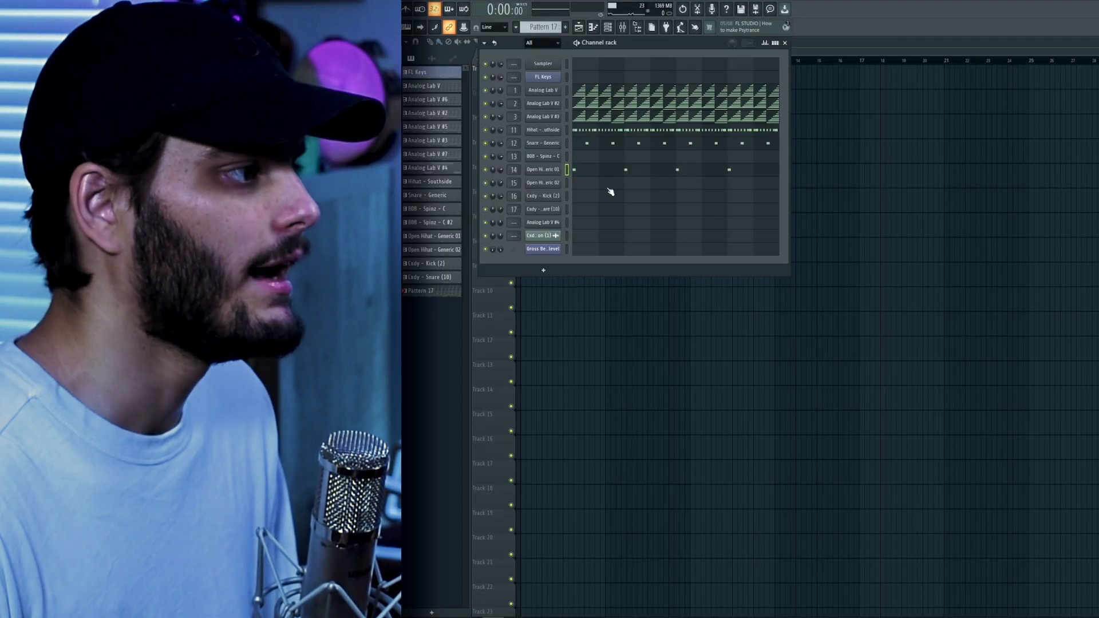
Place evenly spaced open hi-hat notes in Open Hihat - Generic 02 and duplicate them across the pattern.
click(541, 228)
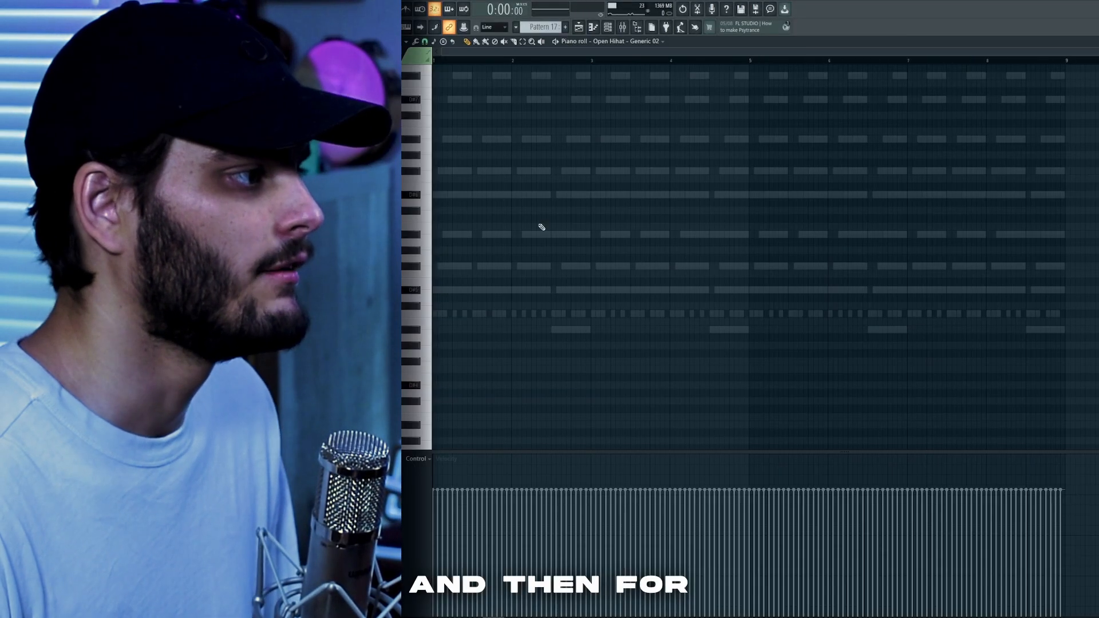
click(430, 316)
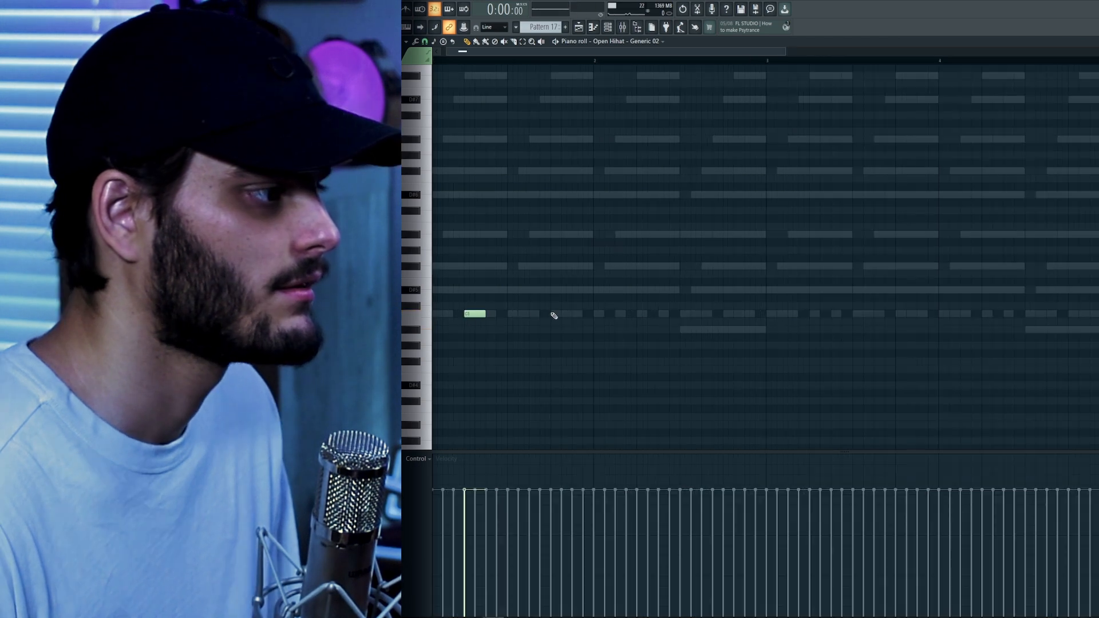
click(554, 314)
click(643, 315)
click(738, 314)
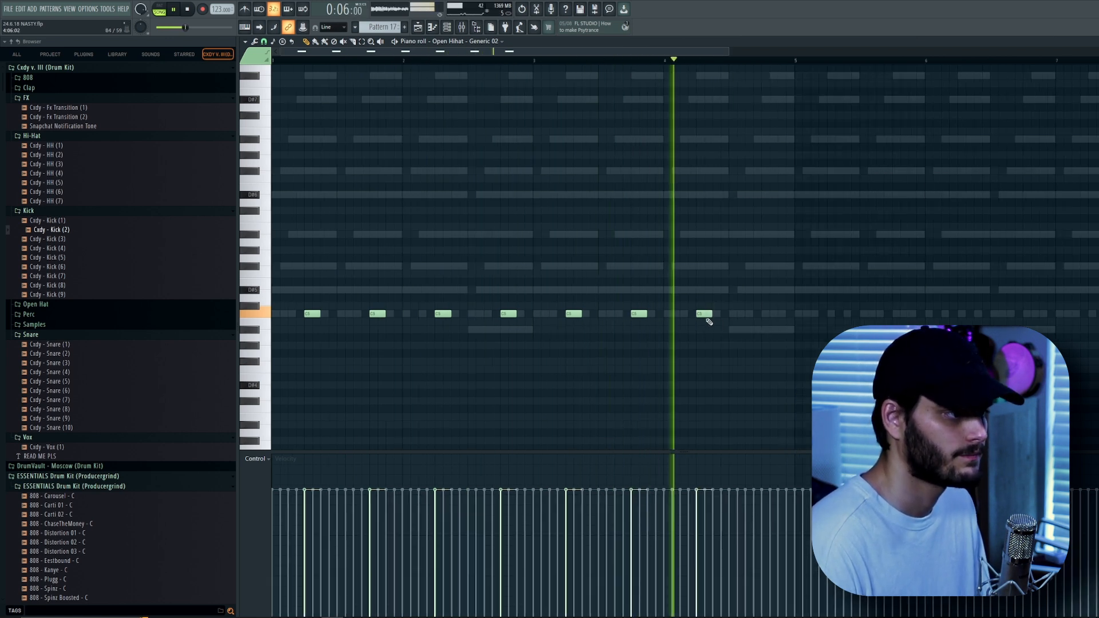
key(ctrl+a)
key(ctrl+b)
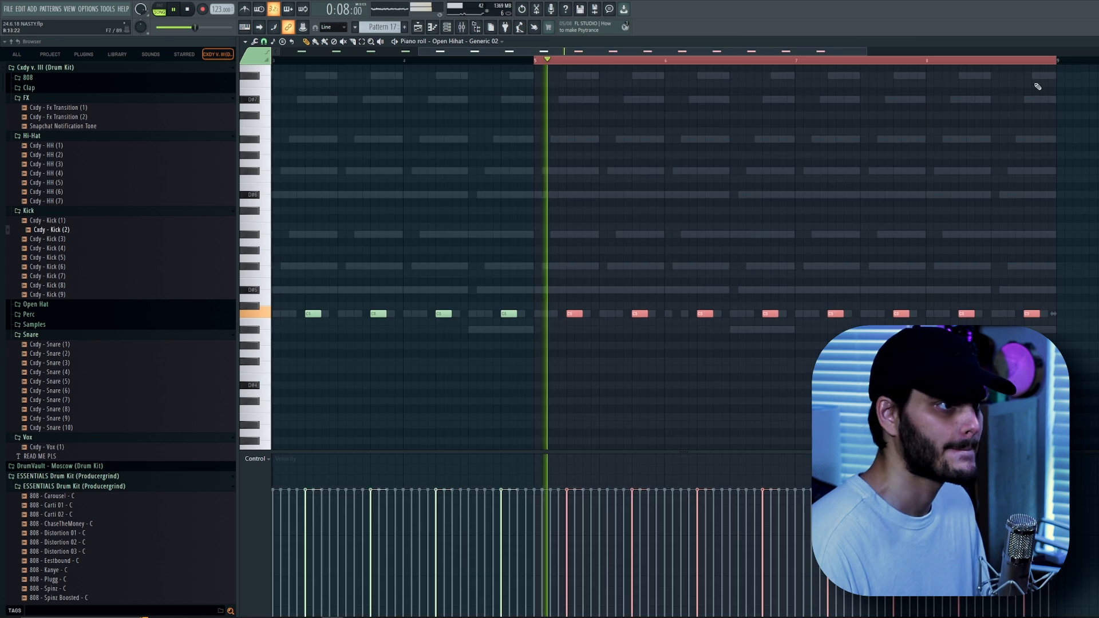
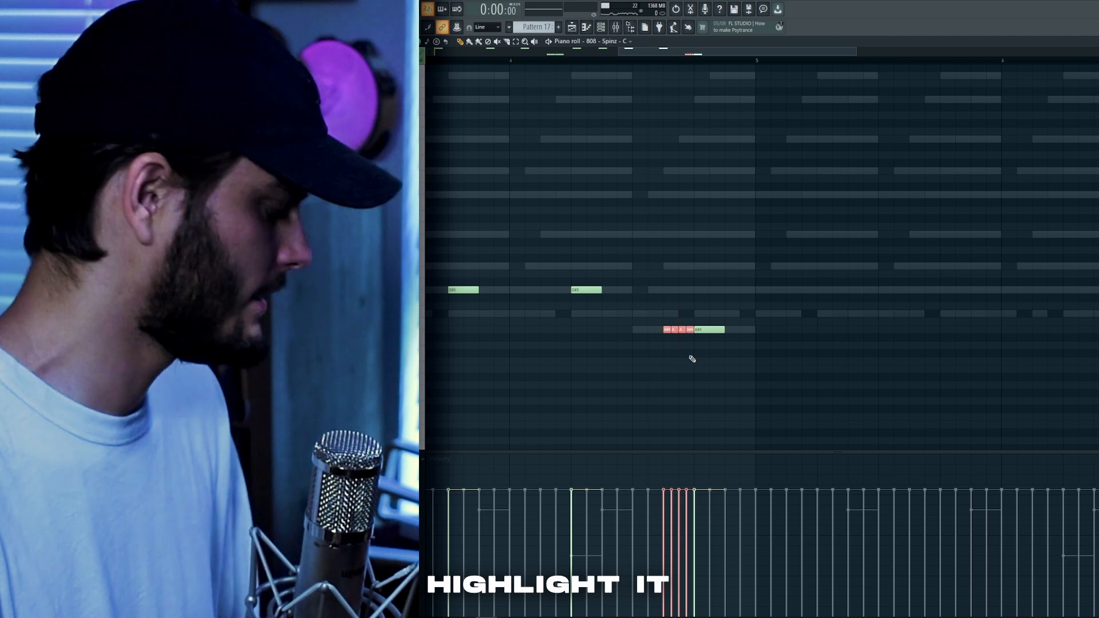
Chop the highlighted 808 note into a roll, tidy the roll's notes, and play the pattern.
key(alt+u)
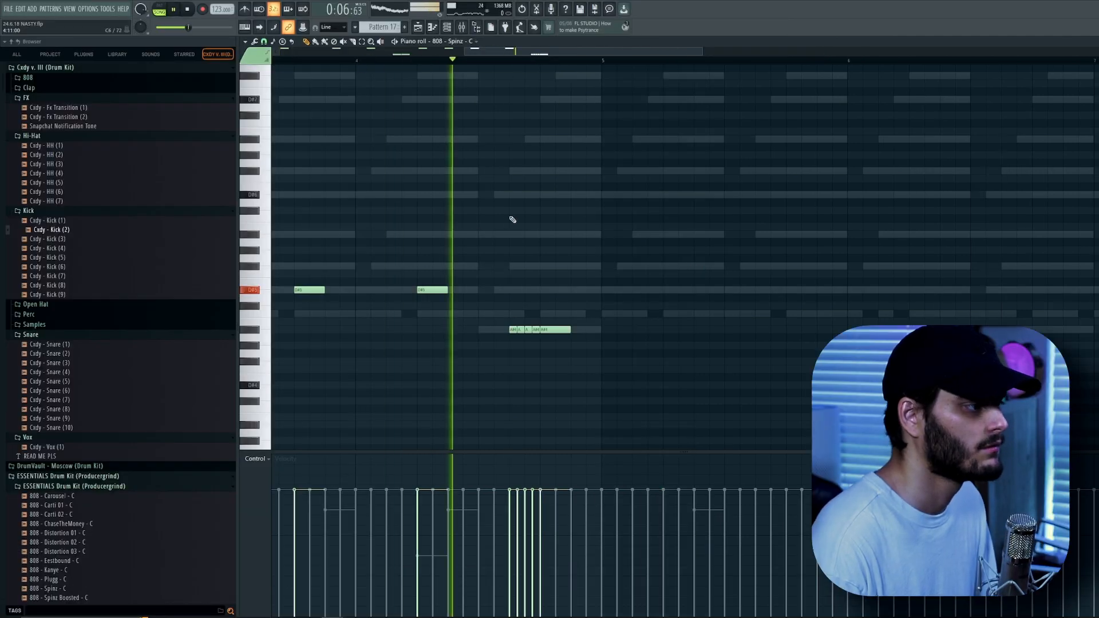
ctrl+scroll(520, 322, up, 2)
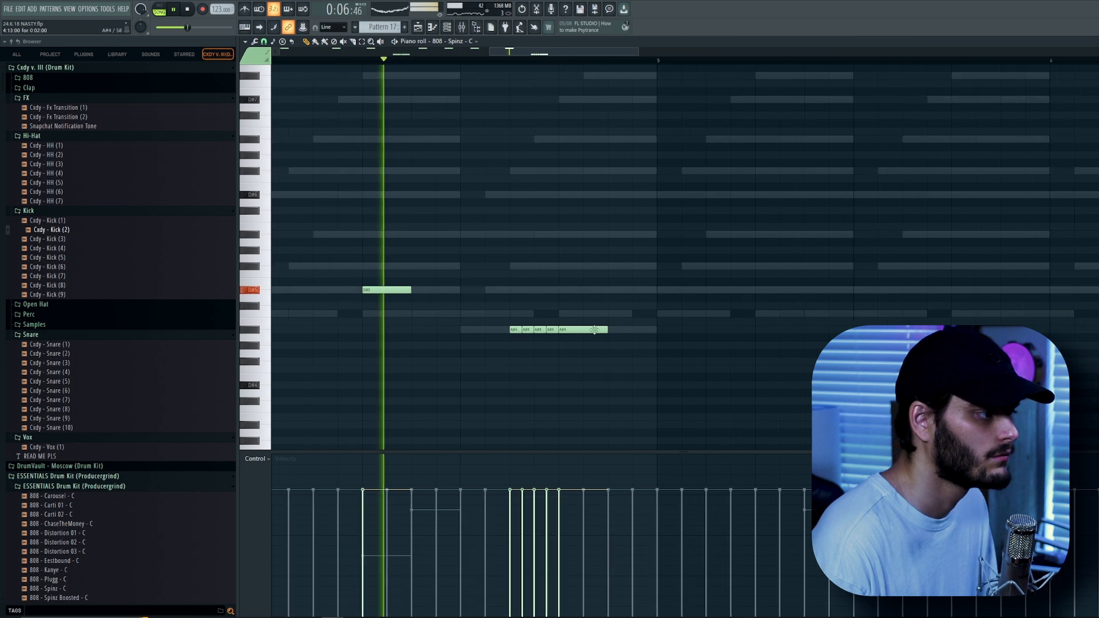
click(613, 330)
right_click(553, 329)
ctrl+drag(549, 363, 515, 314)
key(space)
ctrl+scroll(535, 325, up, 3)
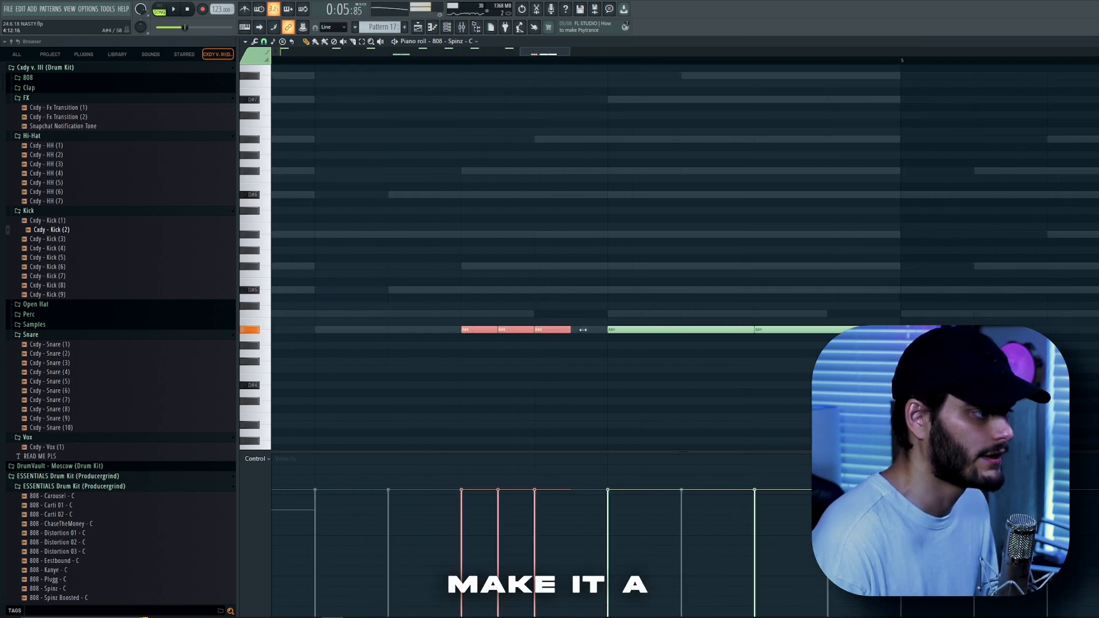
Lengthen the 808 roll notes so they run up to the following long 808 note.
ctrl+click(583, 334)
ctrl+scroll(583, 335, down, 2)
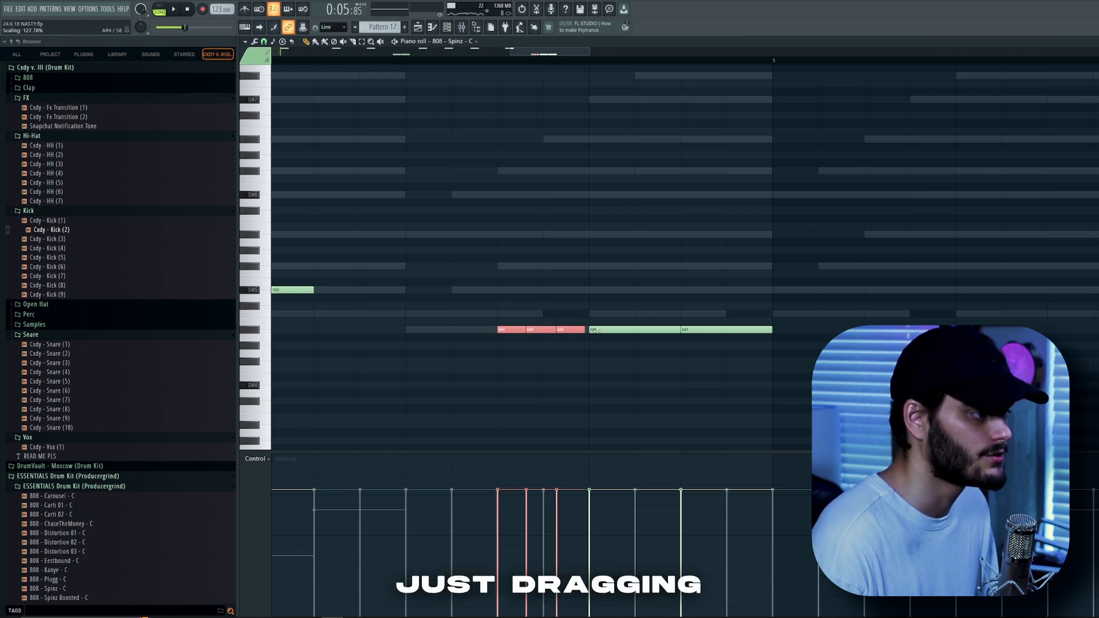
ctrl+scroll(586, 328, up, 2)
drag(588, 329, 604, 322)
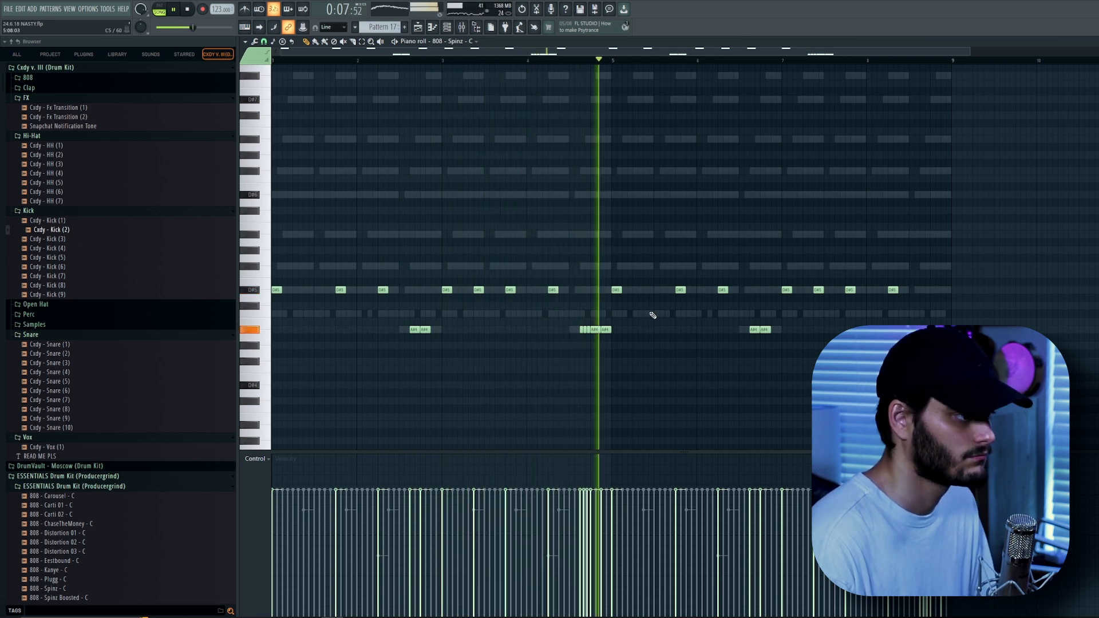
Transpose two of the 808 notes up an octave.
scroll(656, 315, up, 2)
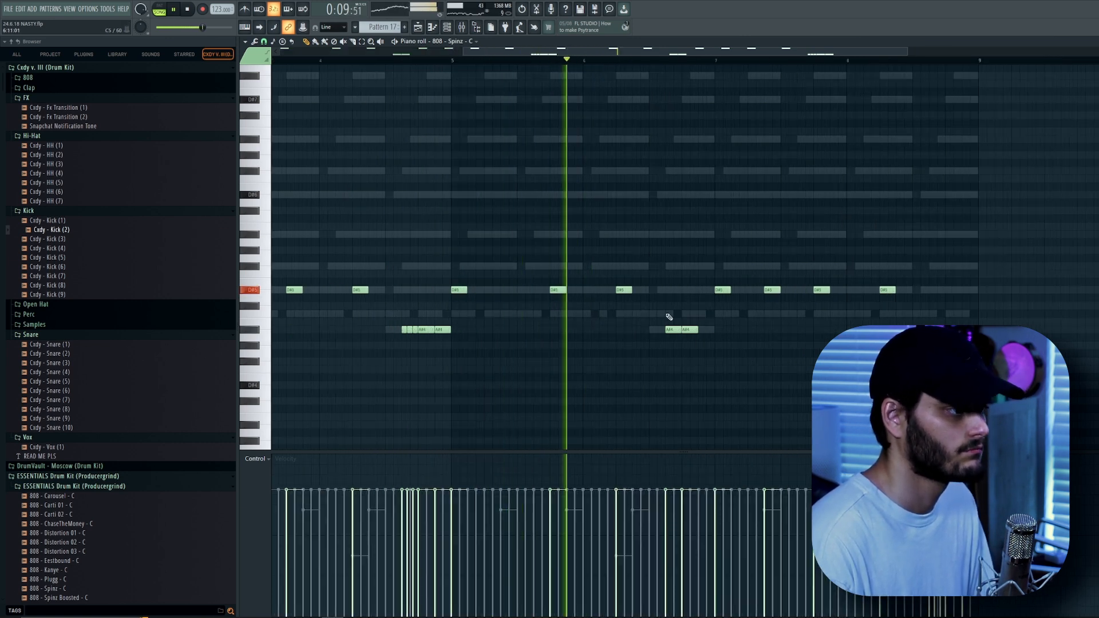
key(ctrl+Up)
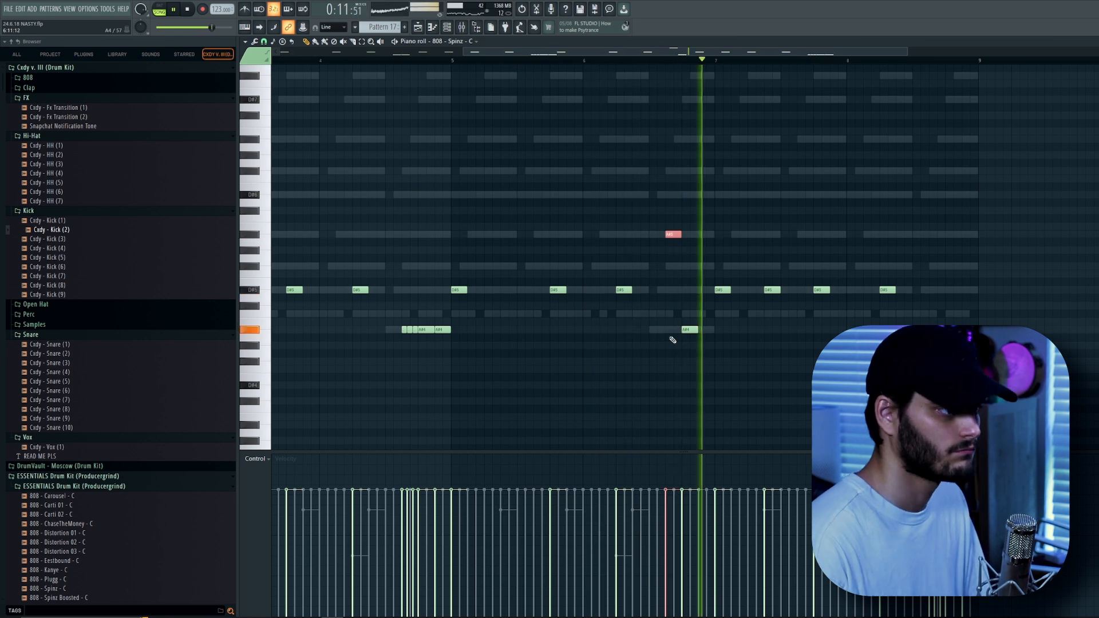
scroll(703, 329, down, 2)
scroll(773, 316, up, 2)
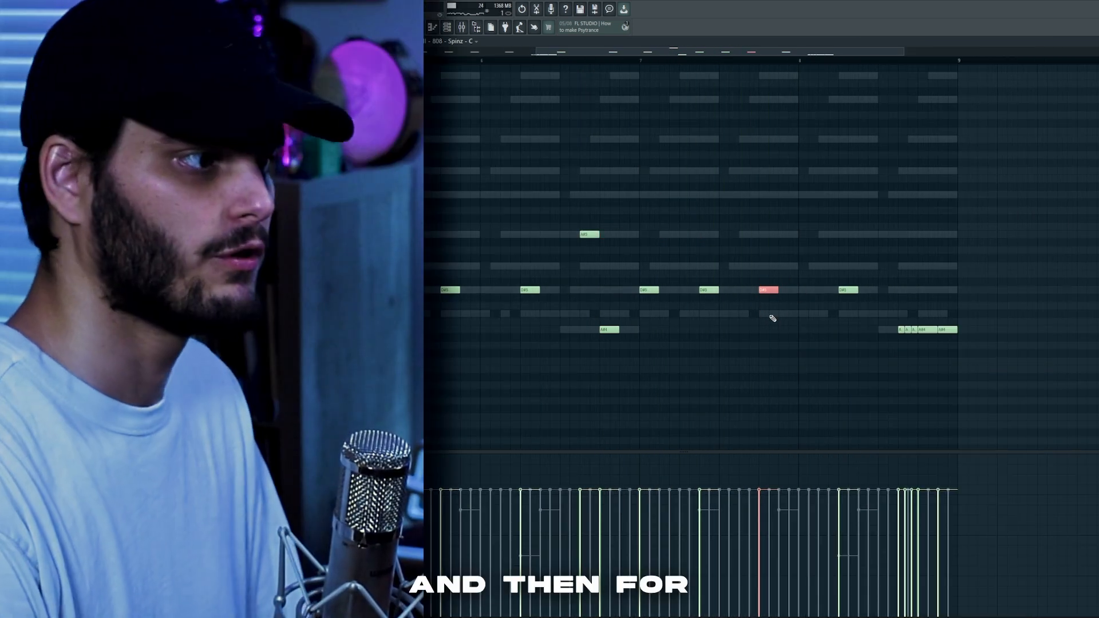
key(ctrl+Up)
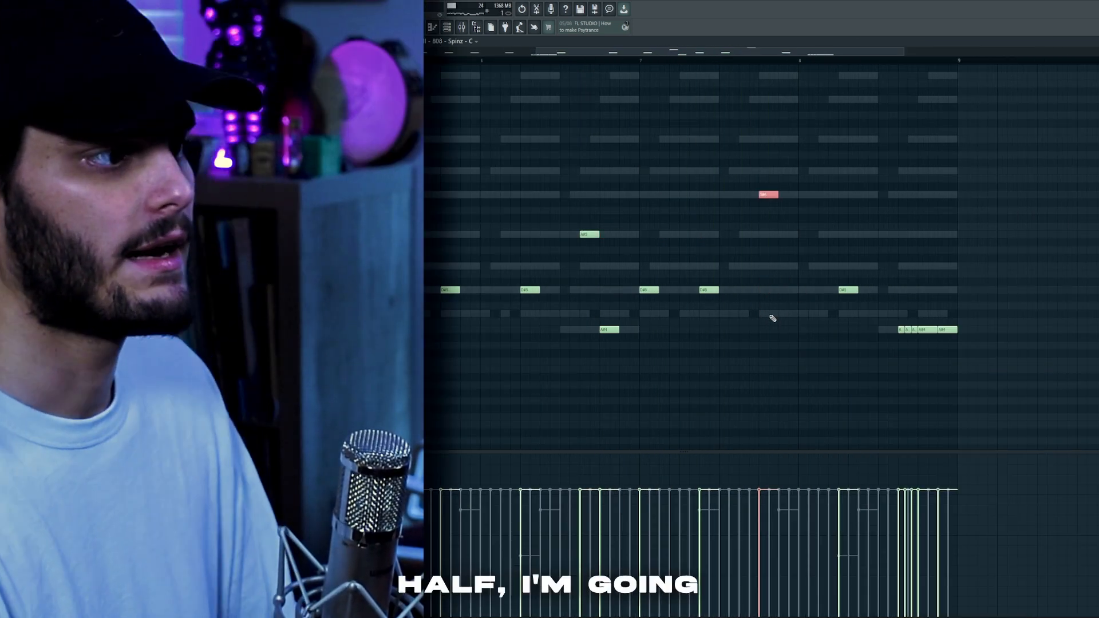
Add another 808 note in the second half of the pattern and play it back.
click(780, 290)
right_click(781, 291)
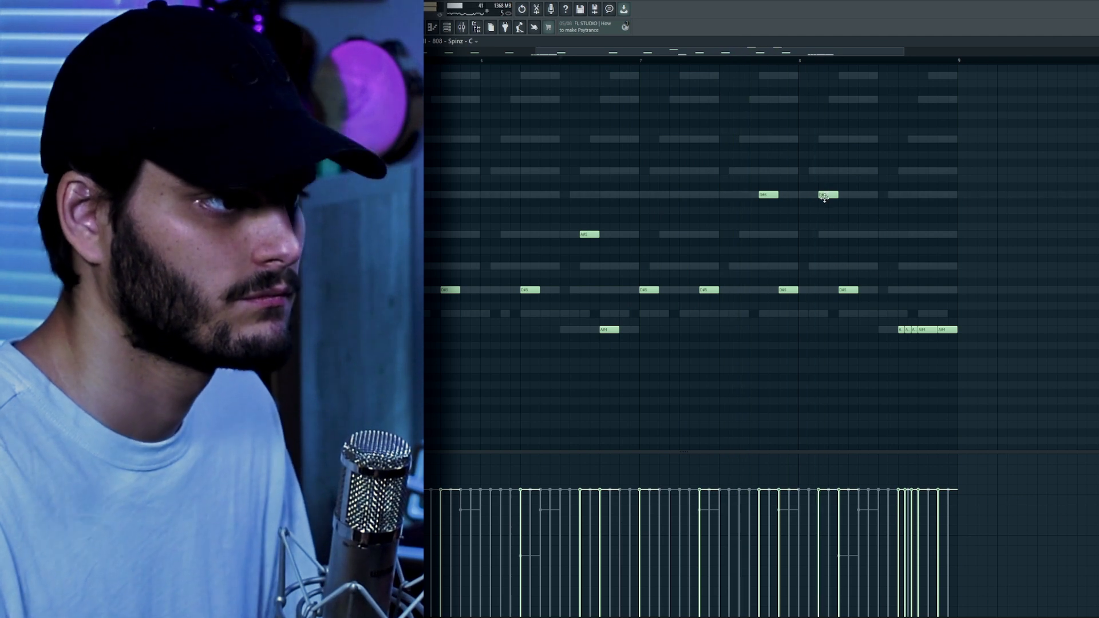
scroll(886, 331, down, 2)
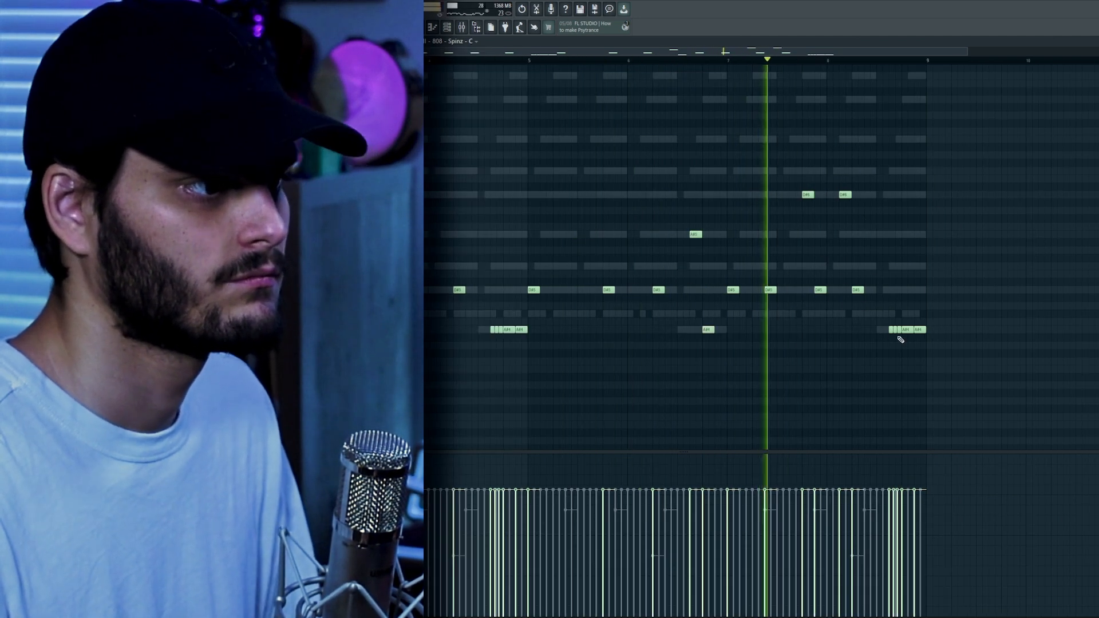
scroll(885, 330, up, 3)
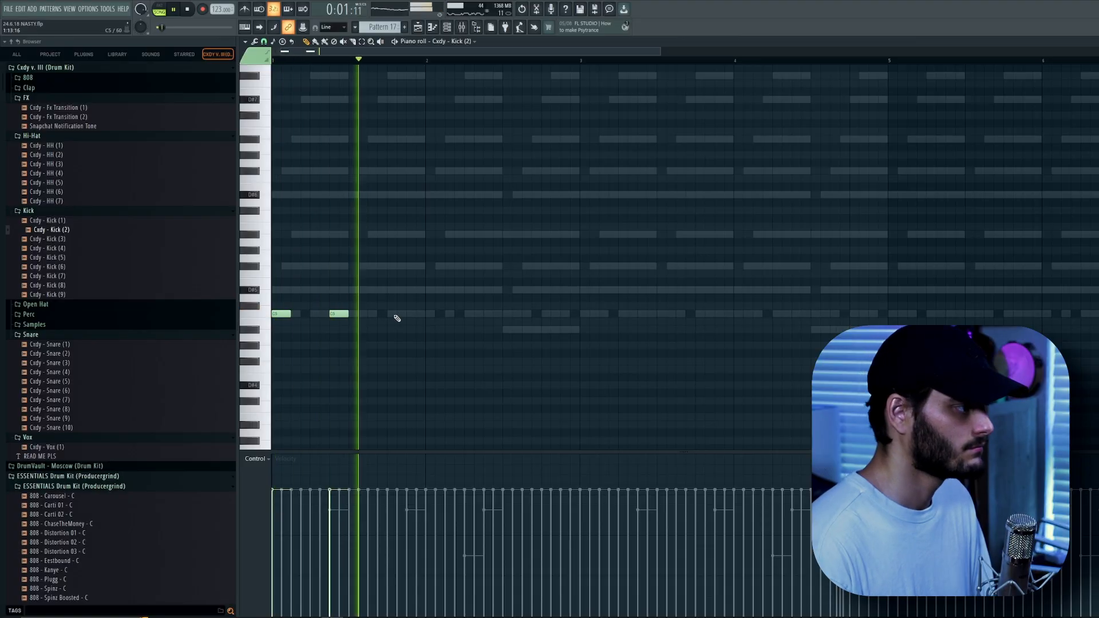
Place kick notes at the start of the Cody - Kick (2) pattern and play it back.
click(467, 316)
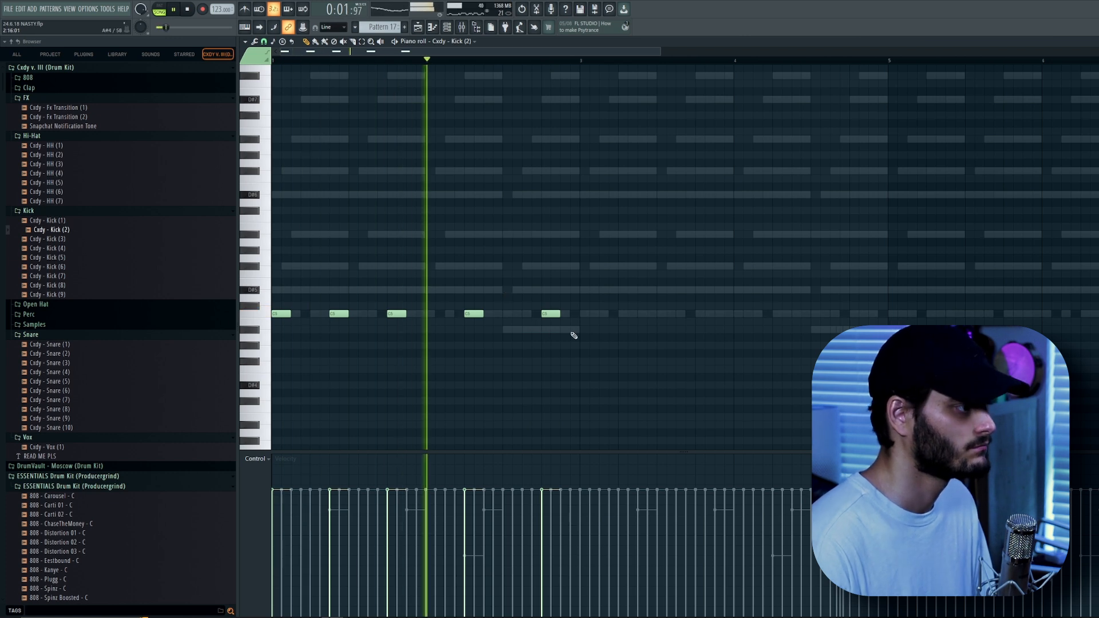
ctrl+scroll(566, 340, up, 2)
key(space)
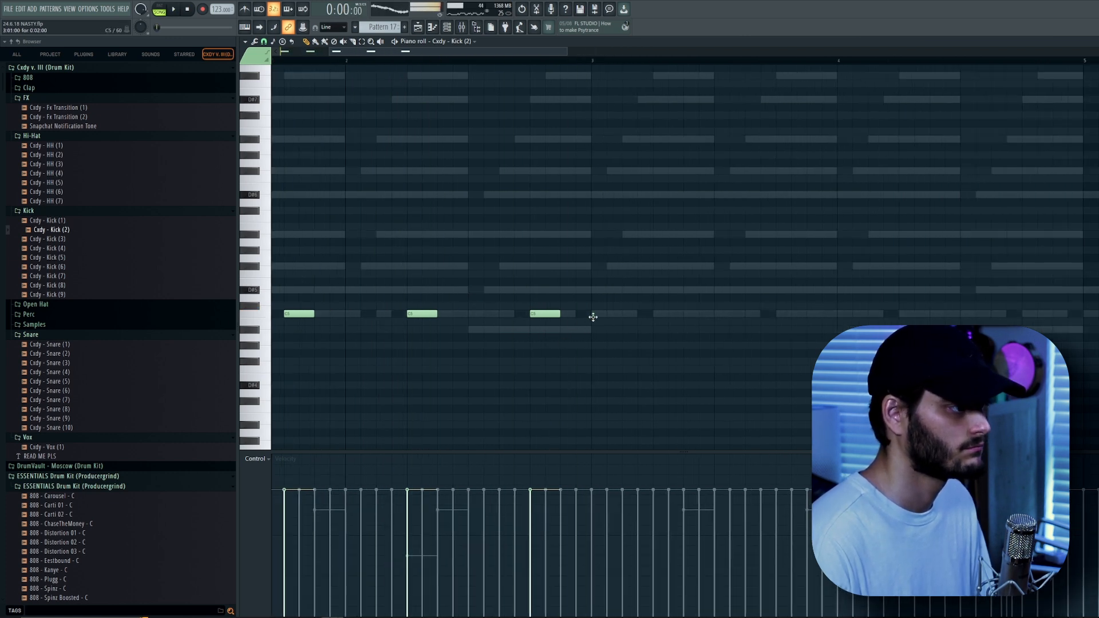
ctrl+scroll(370, 333, down, 3)
ctrl+scroll(379, 341, up, 2)
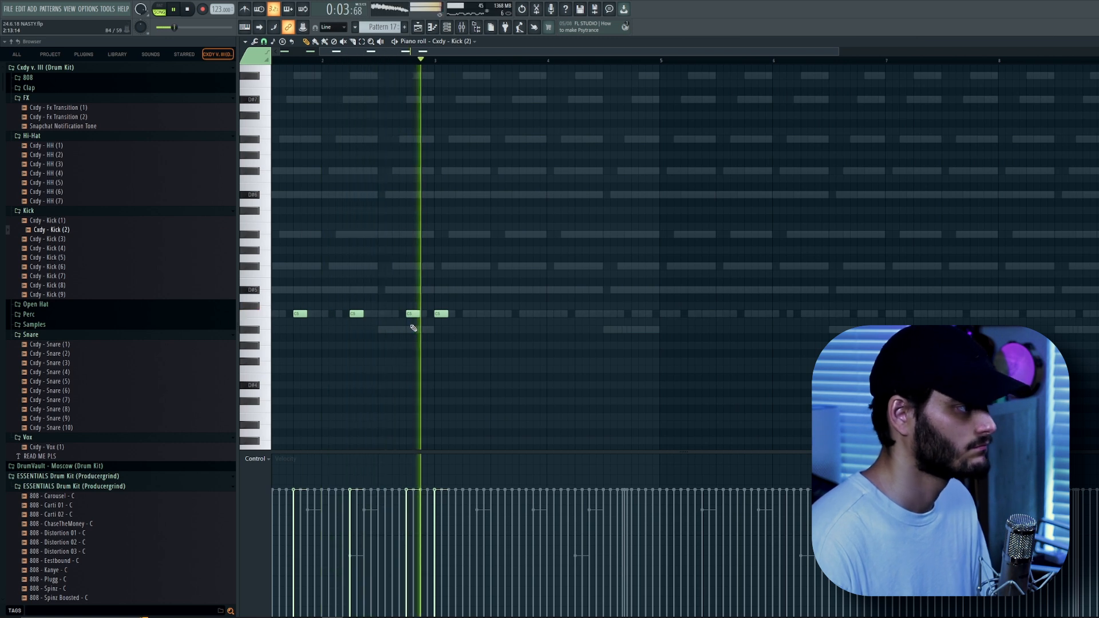
Place further kick notes across the rest of the Cody - Kick (2) pattern, play it, and close the piano roll.
click(479, 315)
click(525, 315)
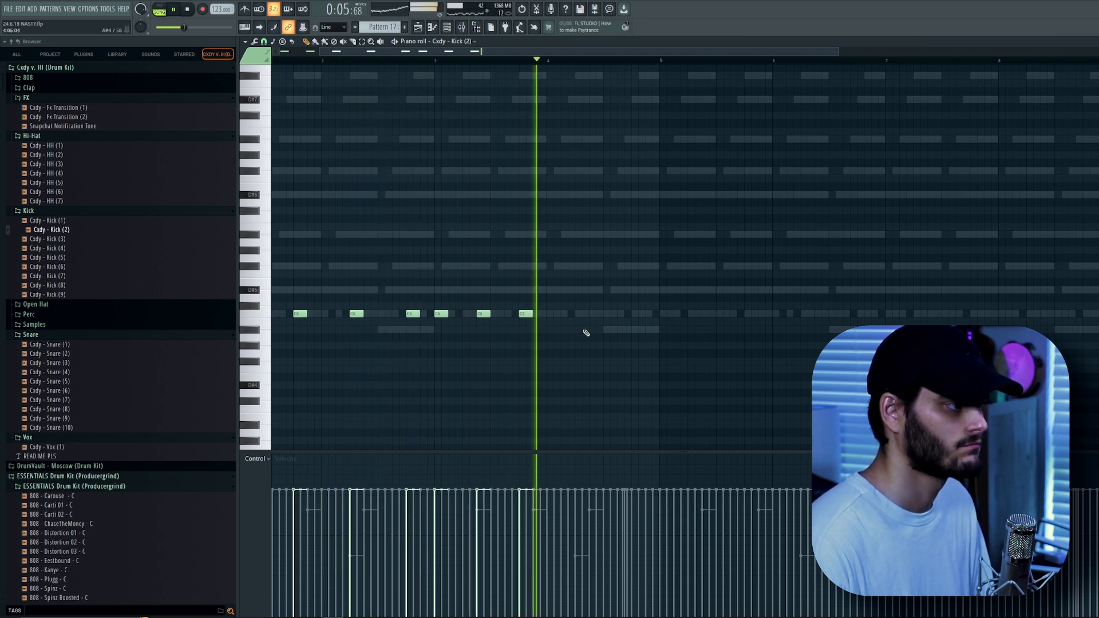
click(663, 315)
click(705, 314)
click(750, 315)
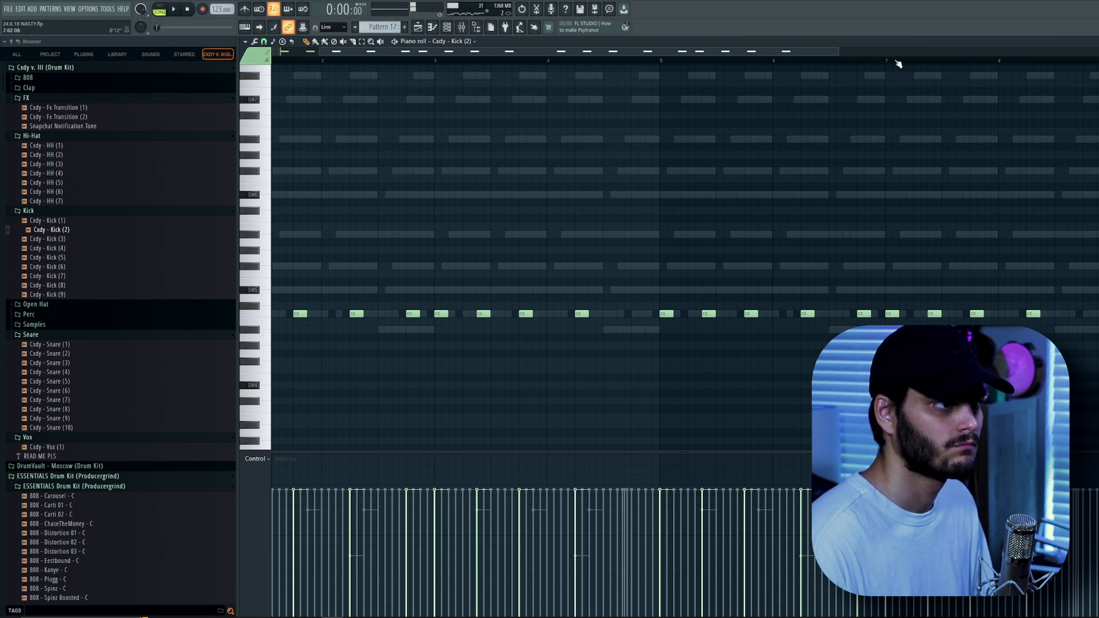
drag(784, 53, 911, 57)
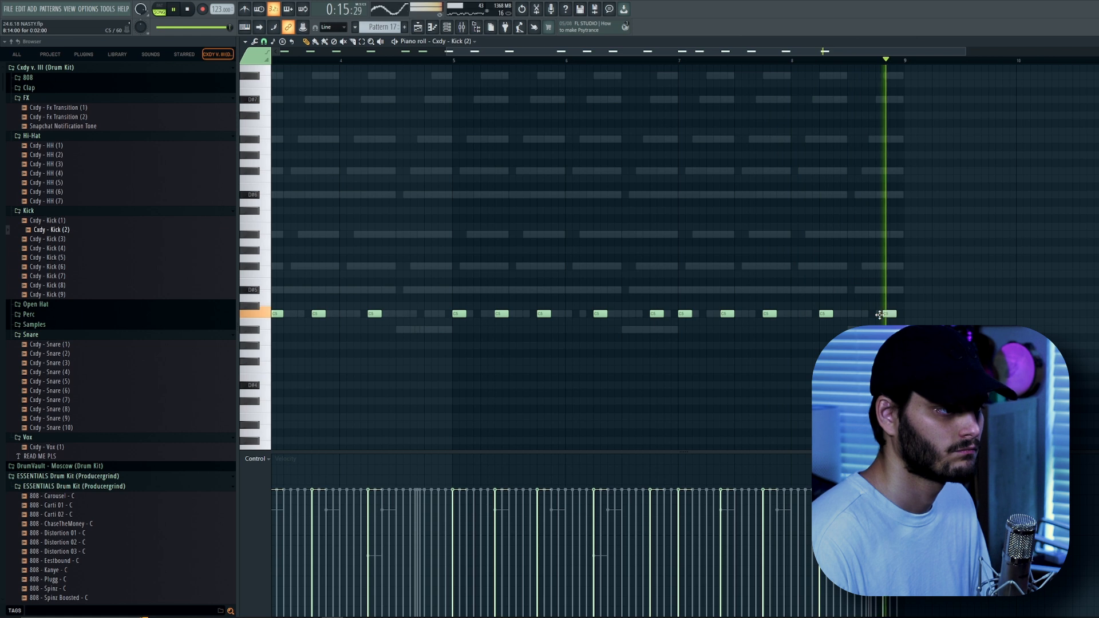
key(space)
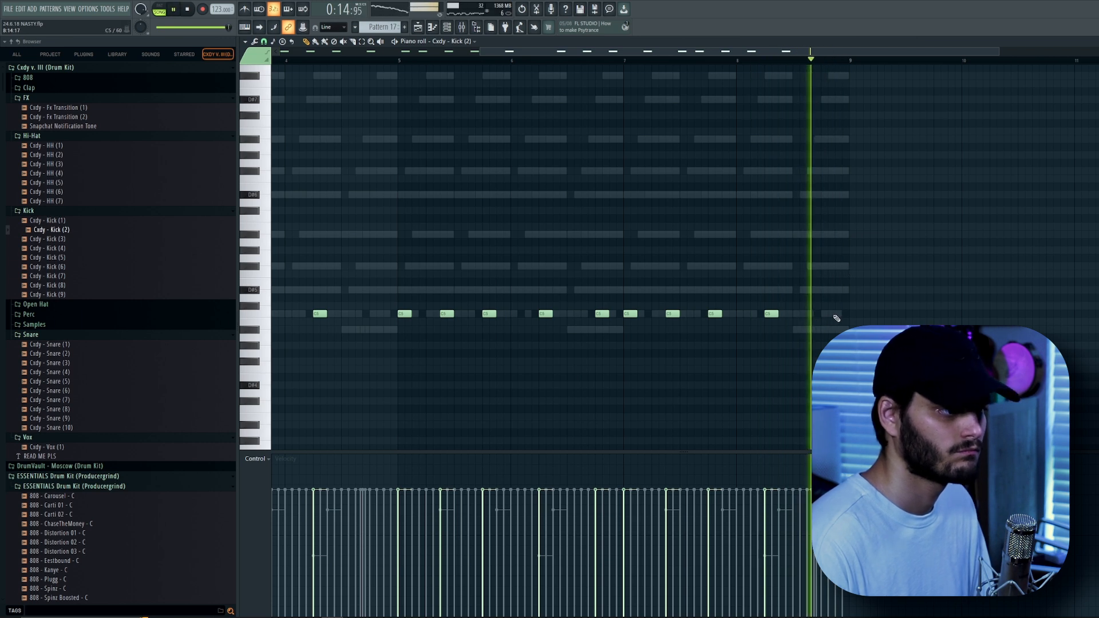
scroll(800, 281, down, 2)
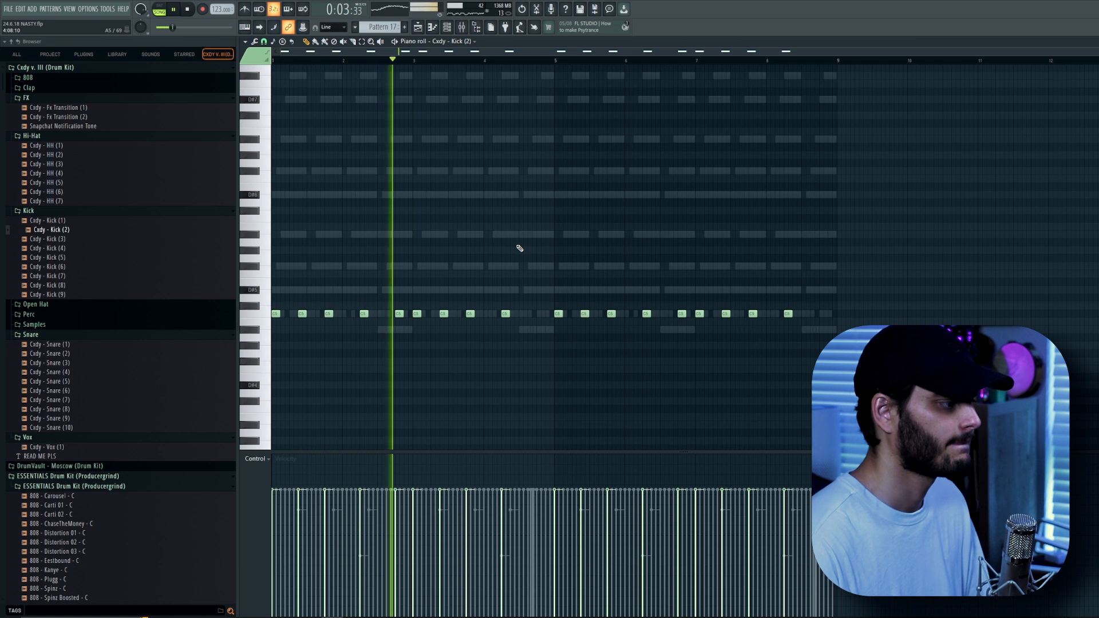
key(ctrl+a)
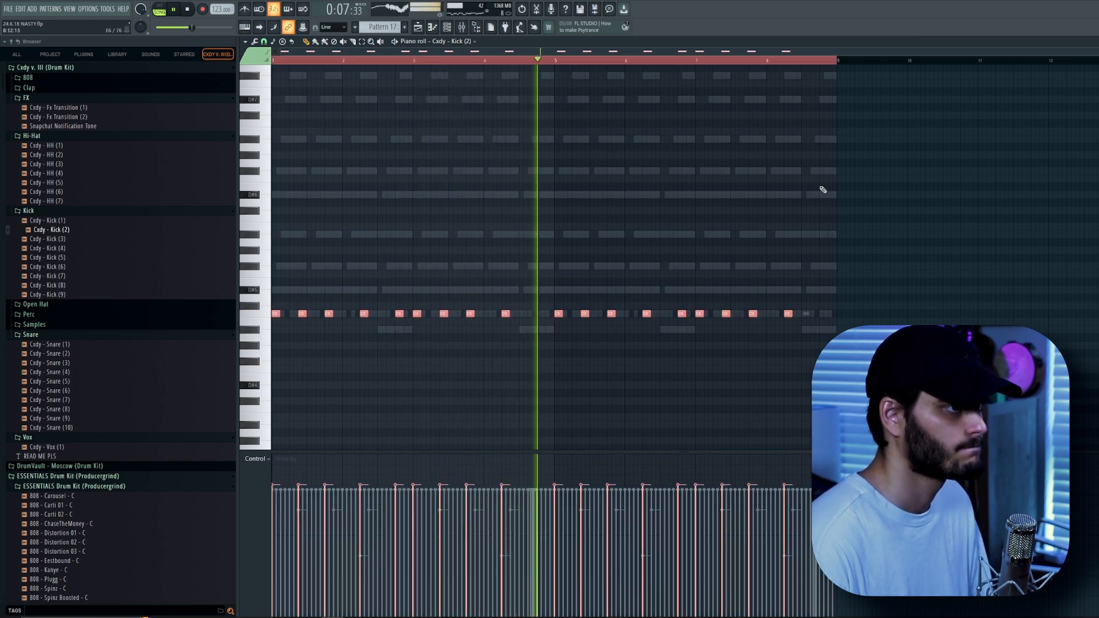
click(1093, 42)
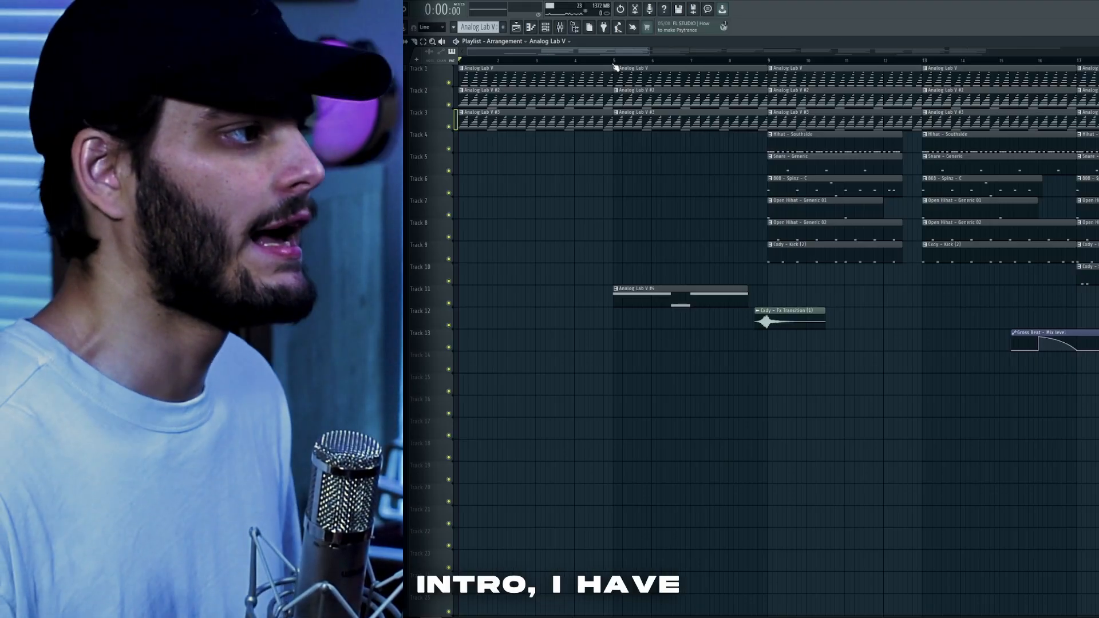
Select bars 5 to 8 in the playlist and open the Analog Lab V #4 clip in the piano roll.
drag(615, 66, 461, 69)
ctrl+click(572, 149)
drag(767, 64, 615, 66)
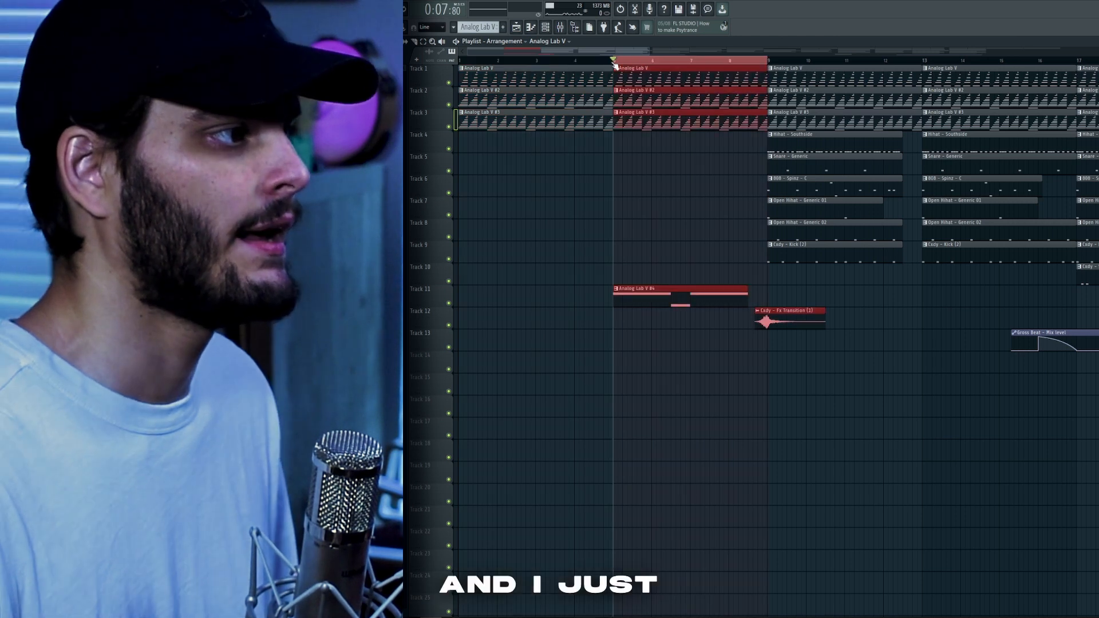
double_click(642, 289)
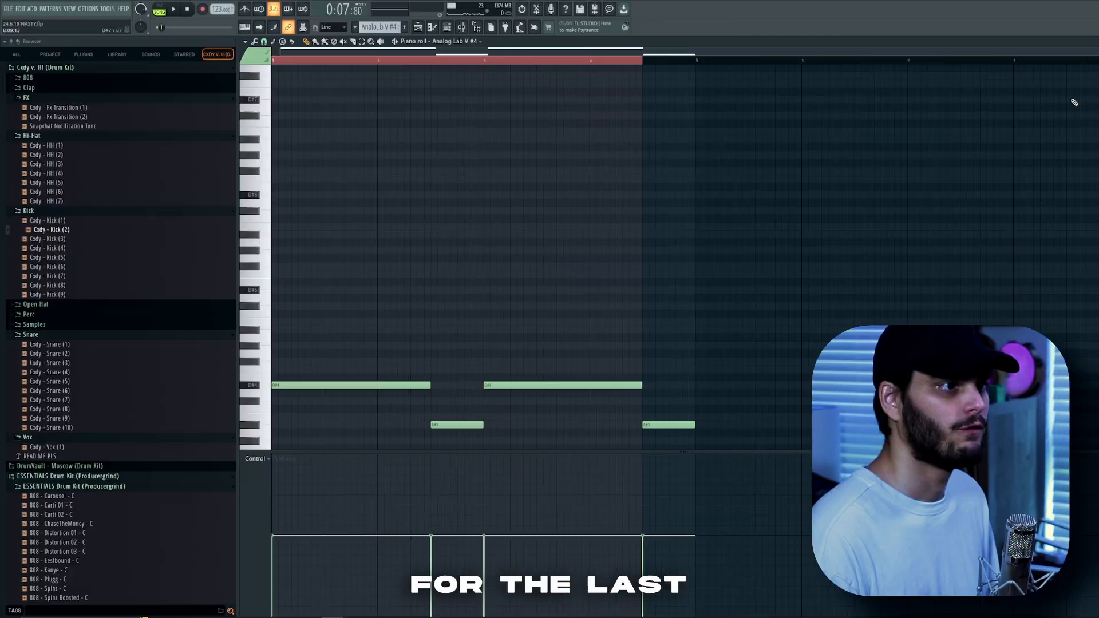
key(Escape)
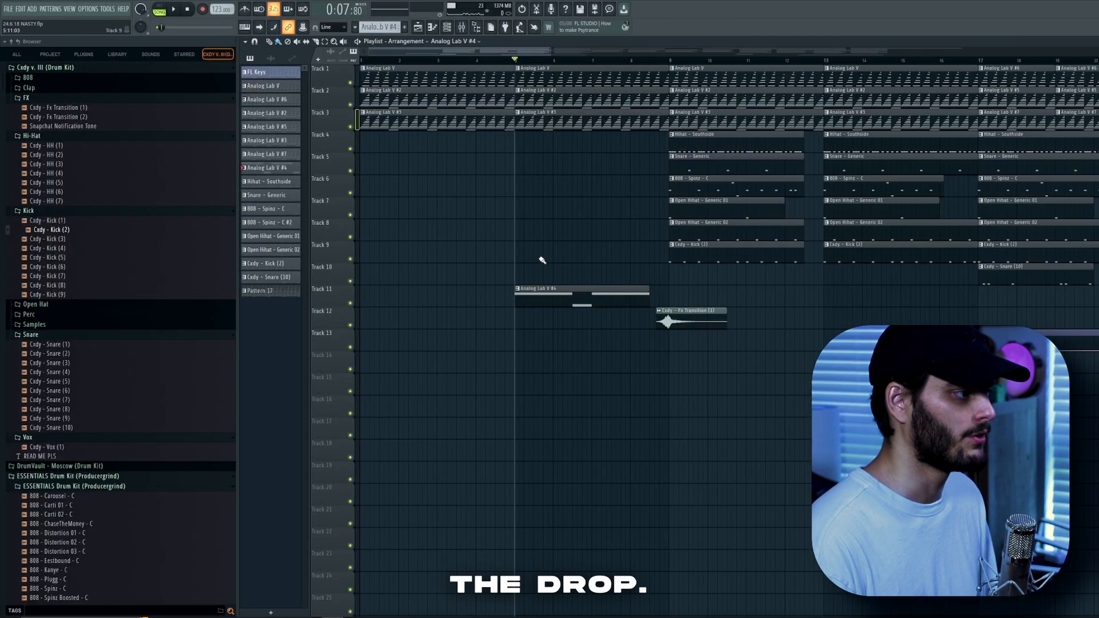
Play the Analog Lab V #4 bass notes and view its Analog Lab instrument.
double_click(547, 297)
scroll(417, 326, down, 4)
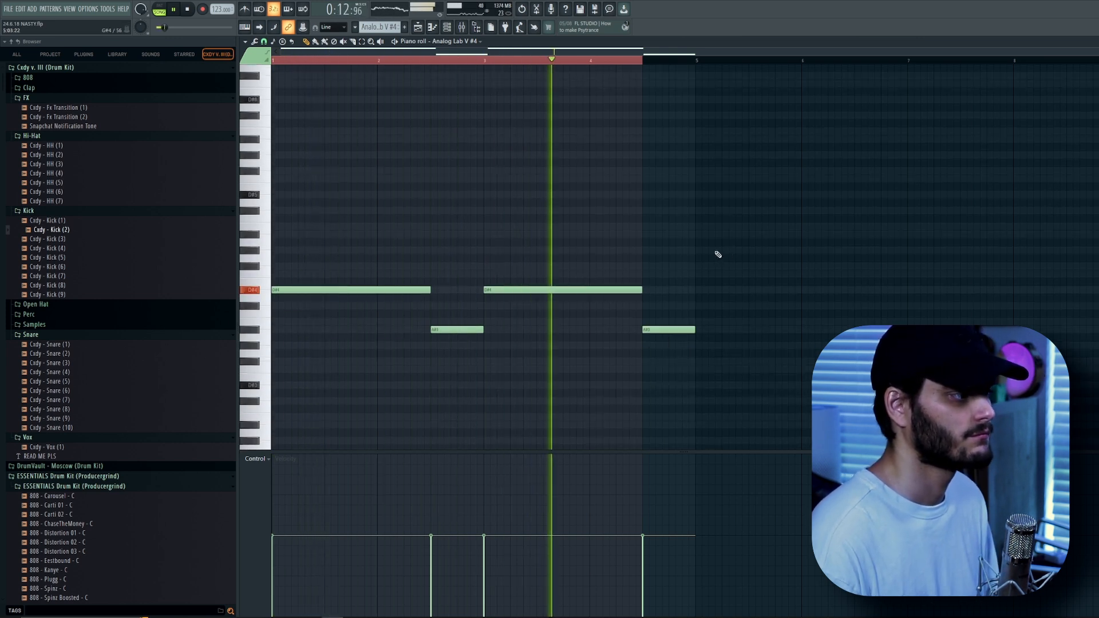
key(space)
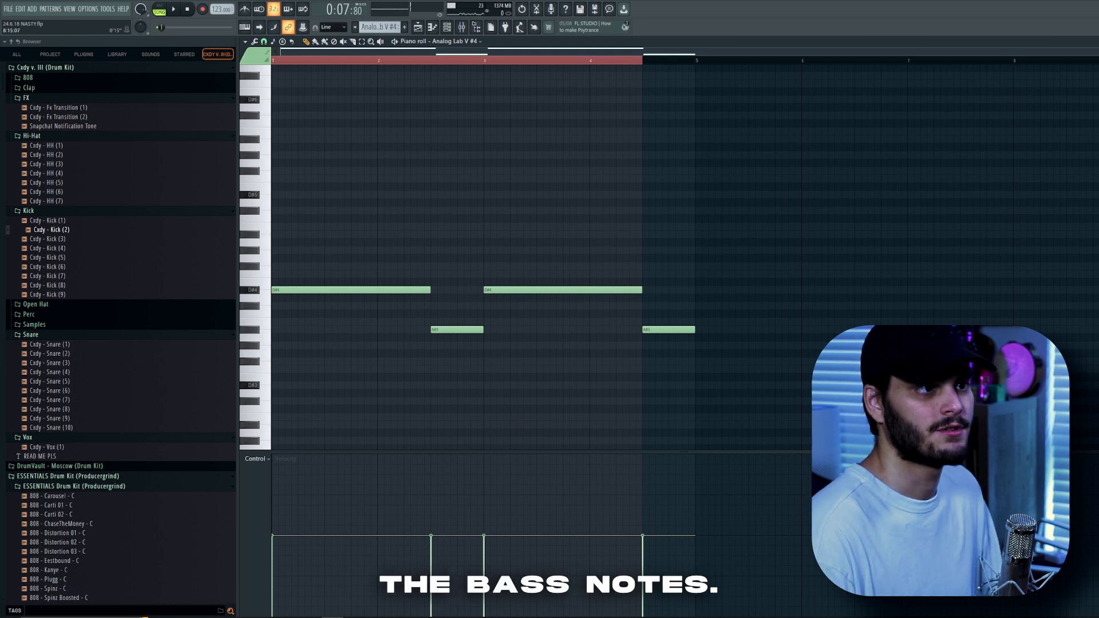
key(F5)
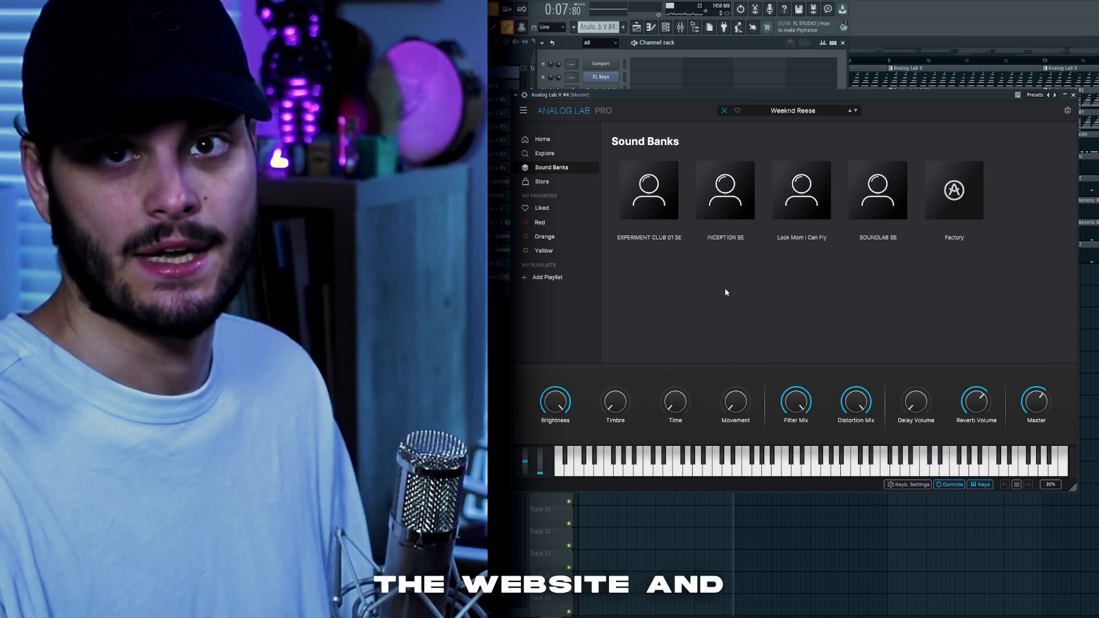
click(723, 195)
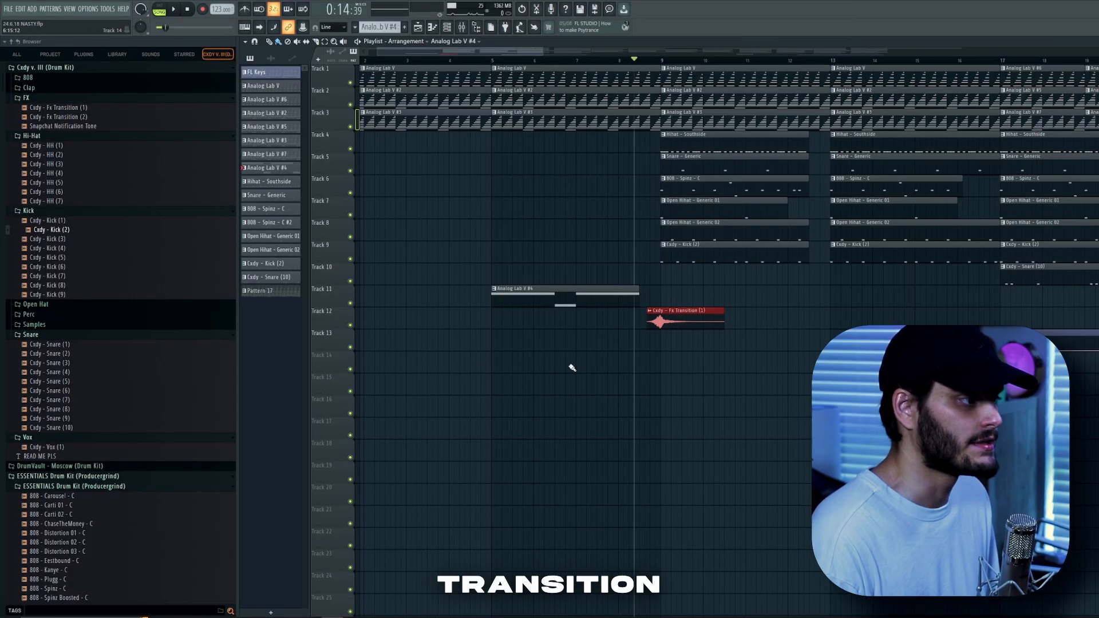
Solo the Cody - Fx Transition track, listen to the transition, then unsolo it.
ctrl+click(350, 325)
key(space)
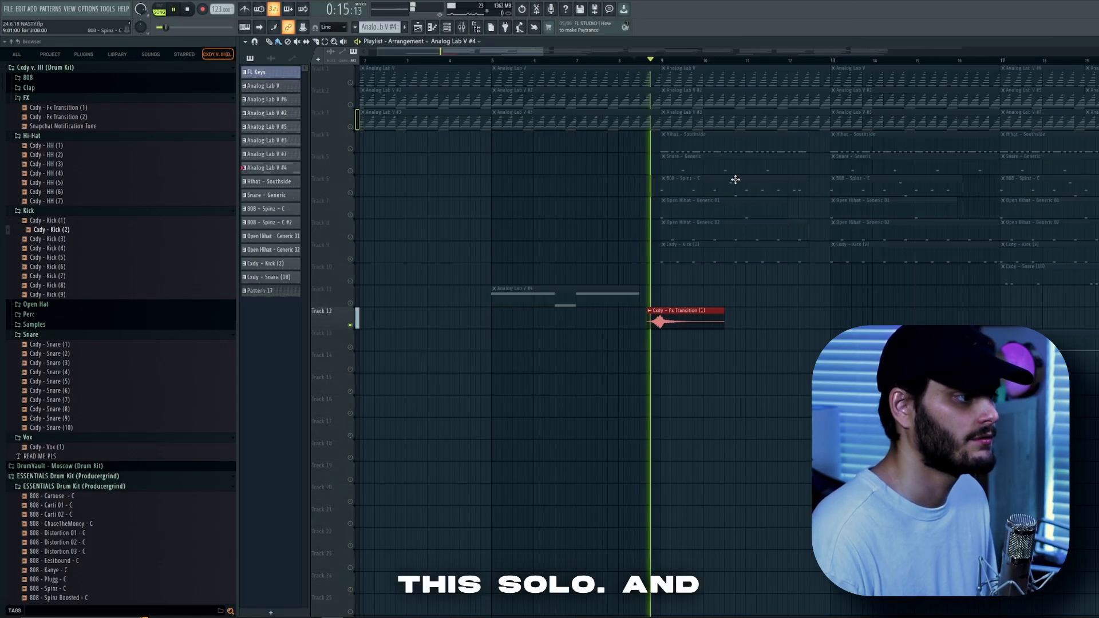
ctrl+click(351, 325)
key(space)
key(space)
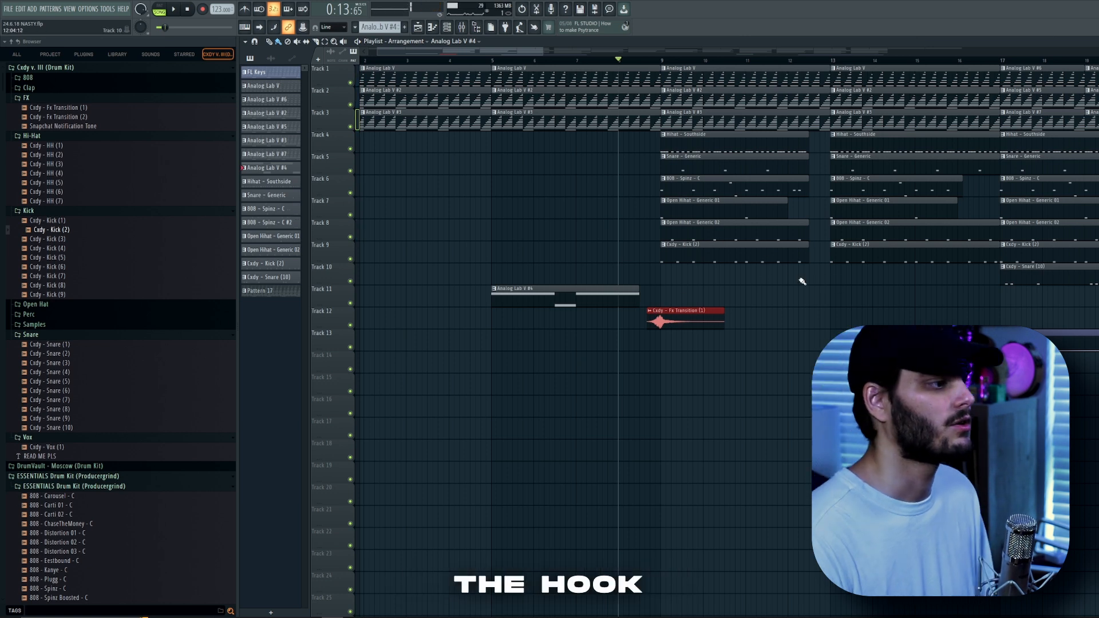
Play the arrangement and inspect the Gross Beat effect and its mix-level automation clip.
key(space)
scroll(859, 274, up, 2)
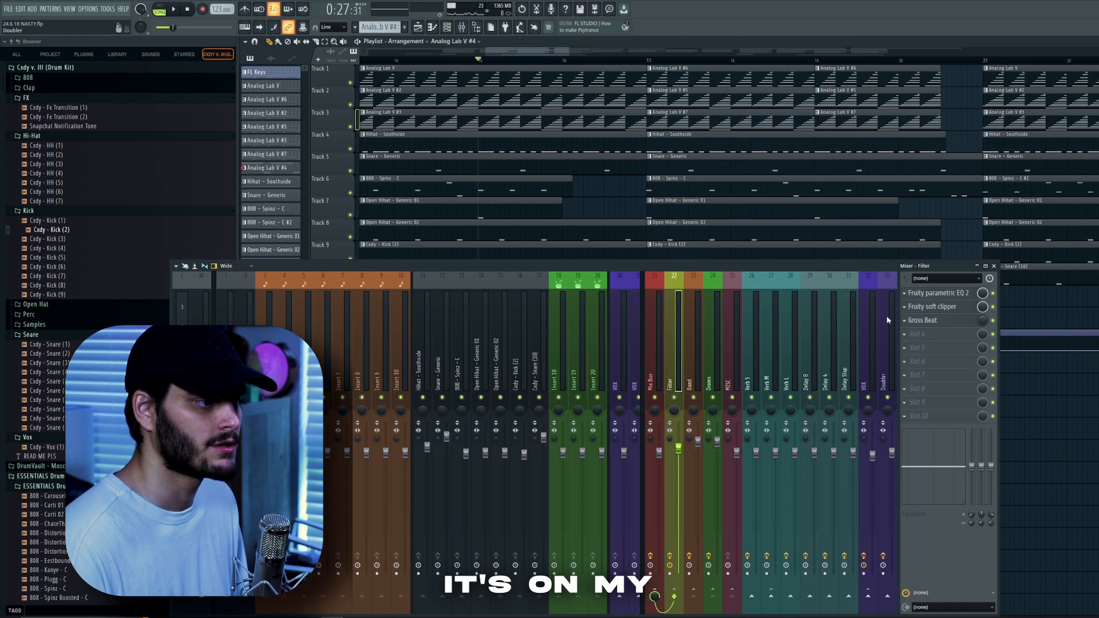
click(922, 320)
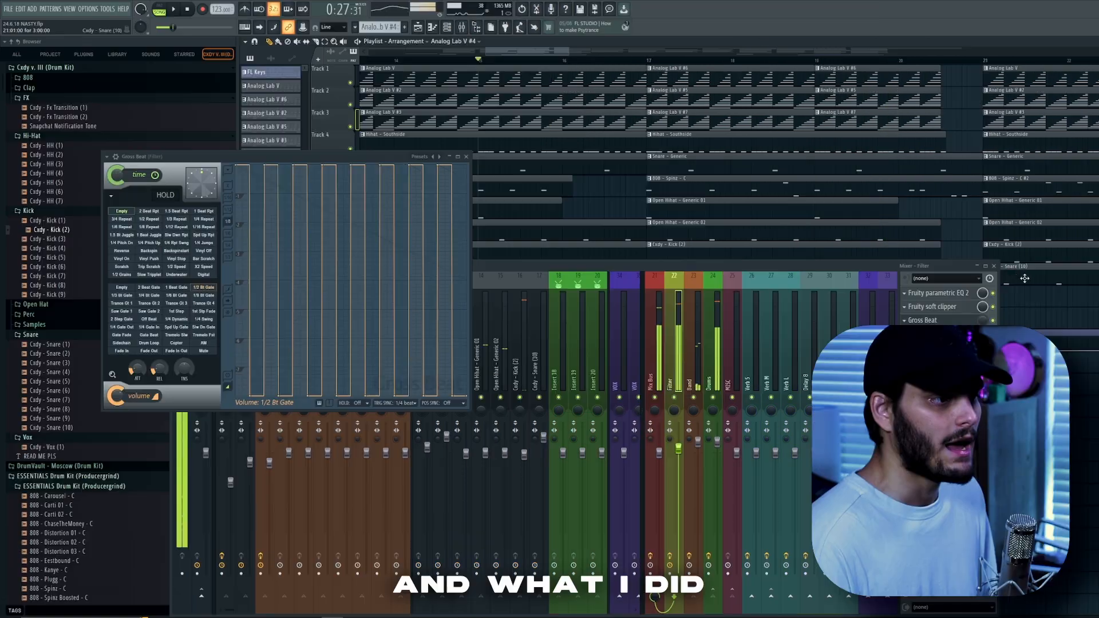
click(994, 267)
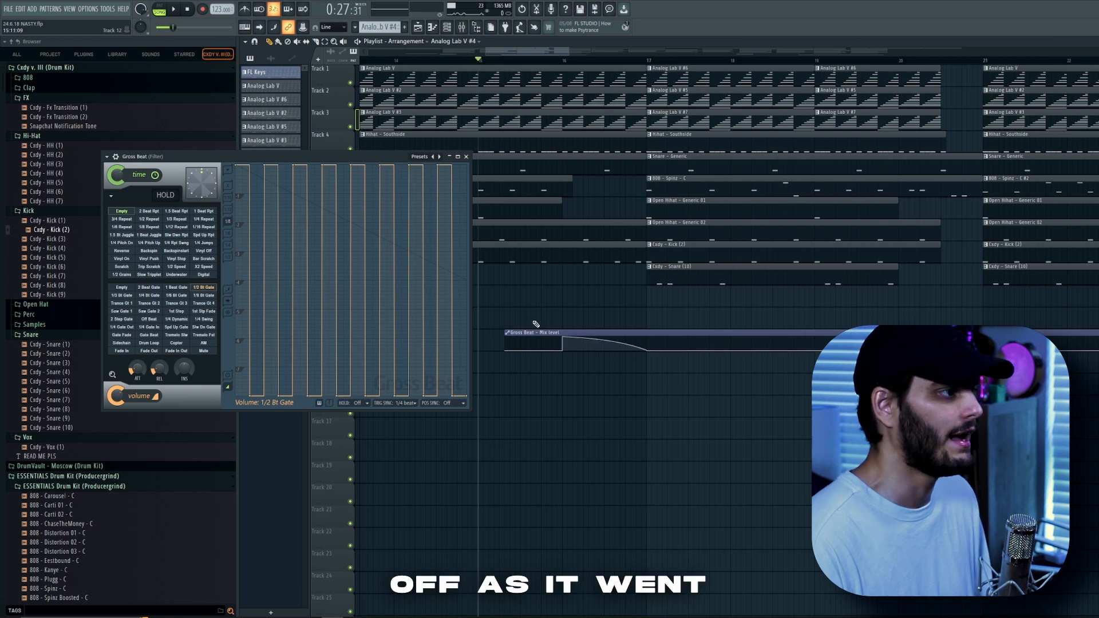
key(space)
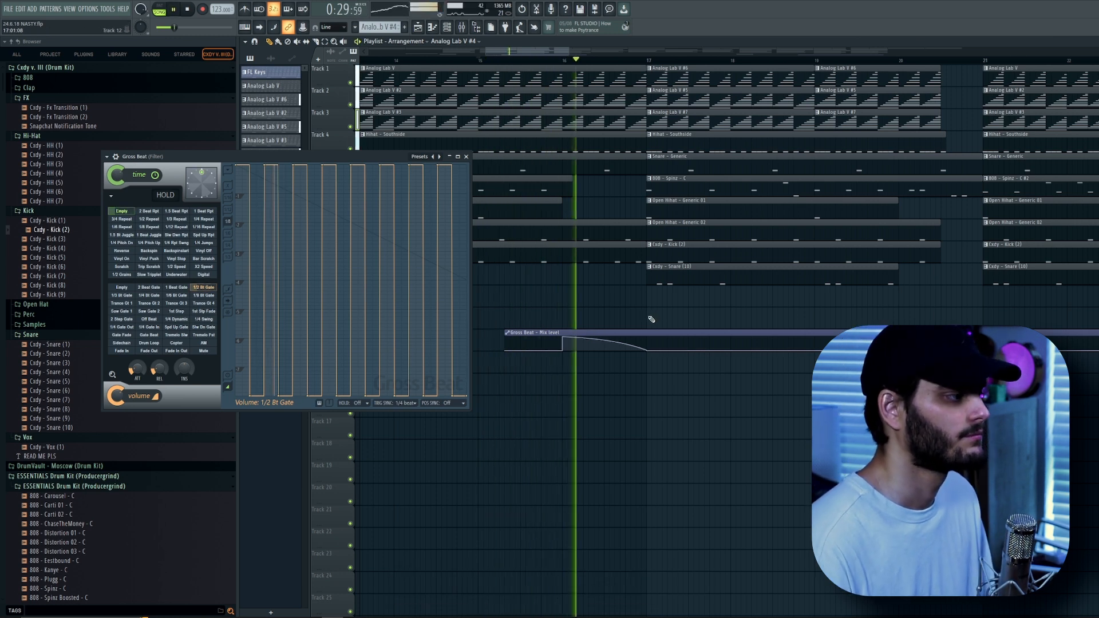
Play the arrangement while scrolling the playlist to follow the chords, 808, drums and transition across the song.
key(space)
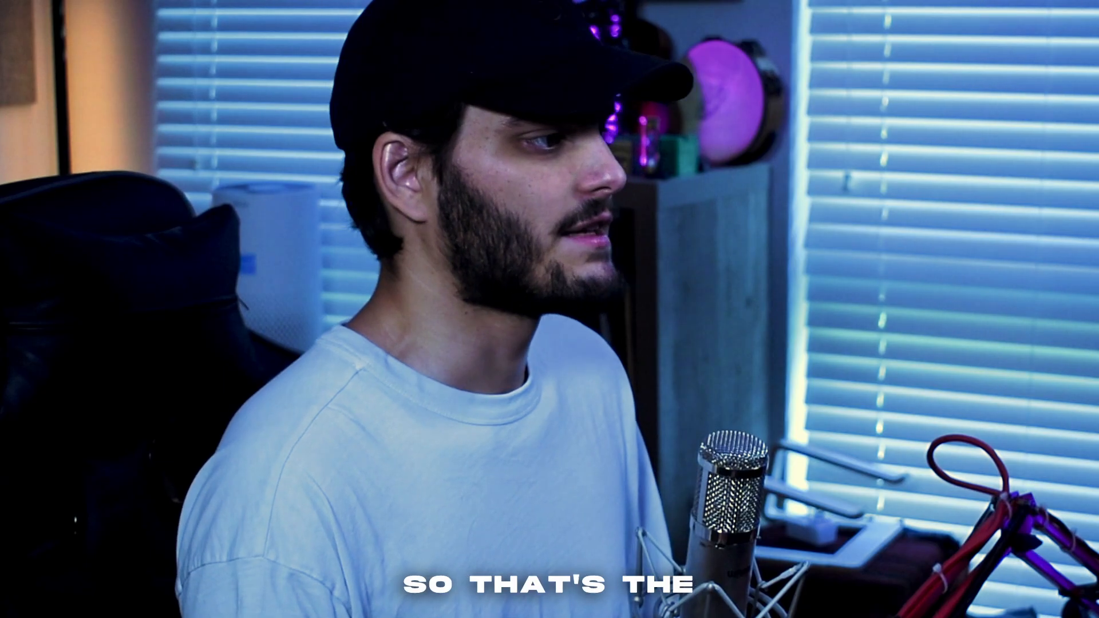
drag(955, 304, 767, 74)
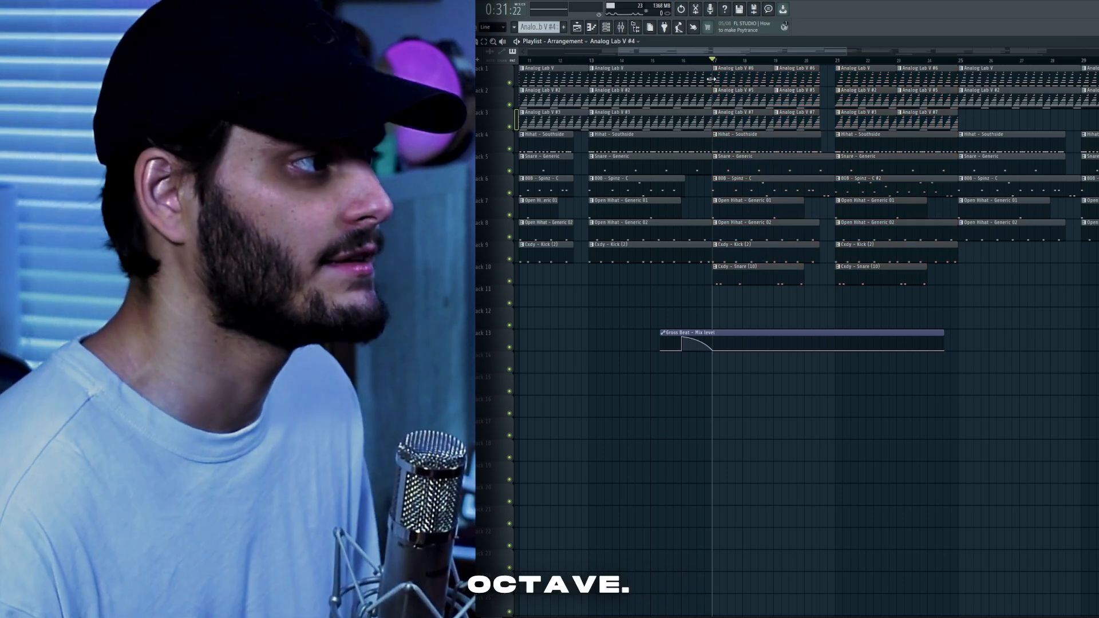
key(space)
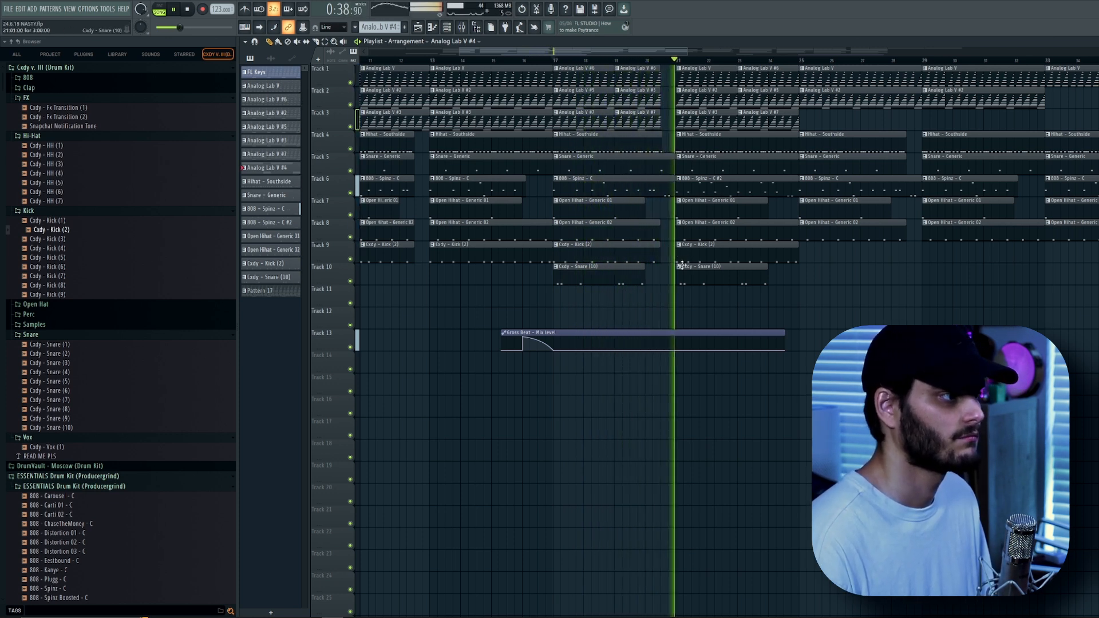
scroll(690, 262, down, 1)
scroll(799, 273, up, 2)
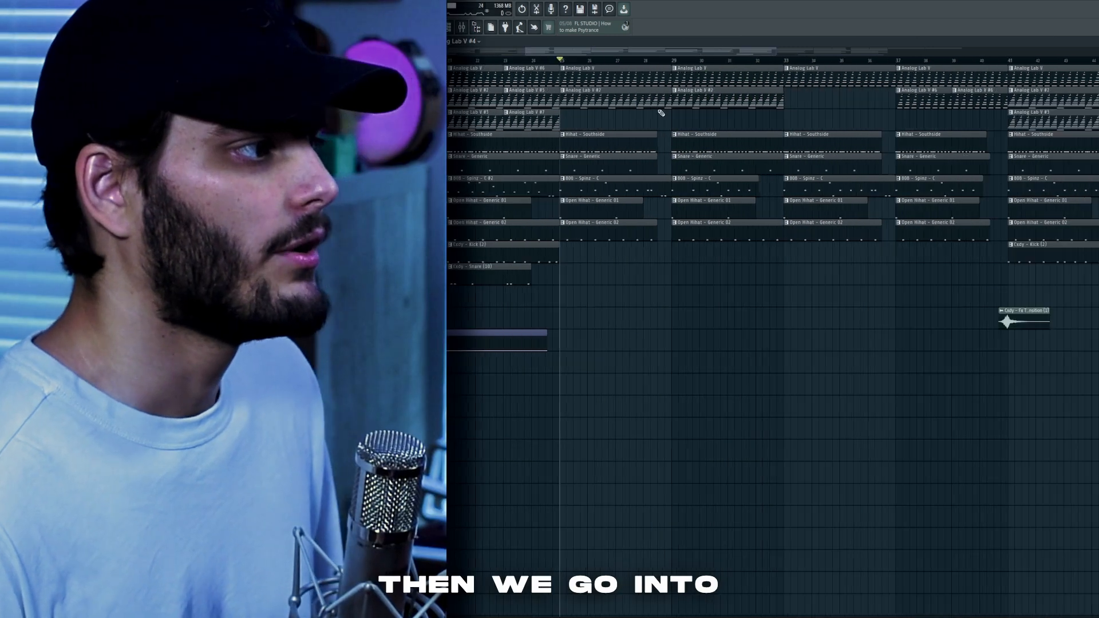
scroll(661, 112, down, 2)
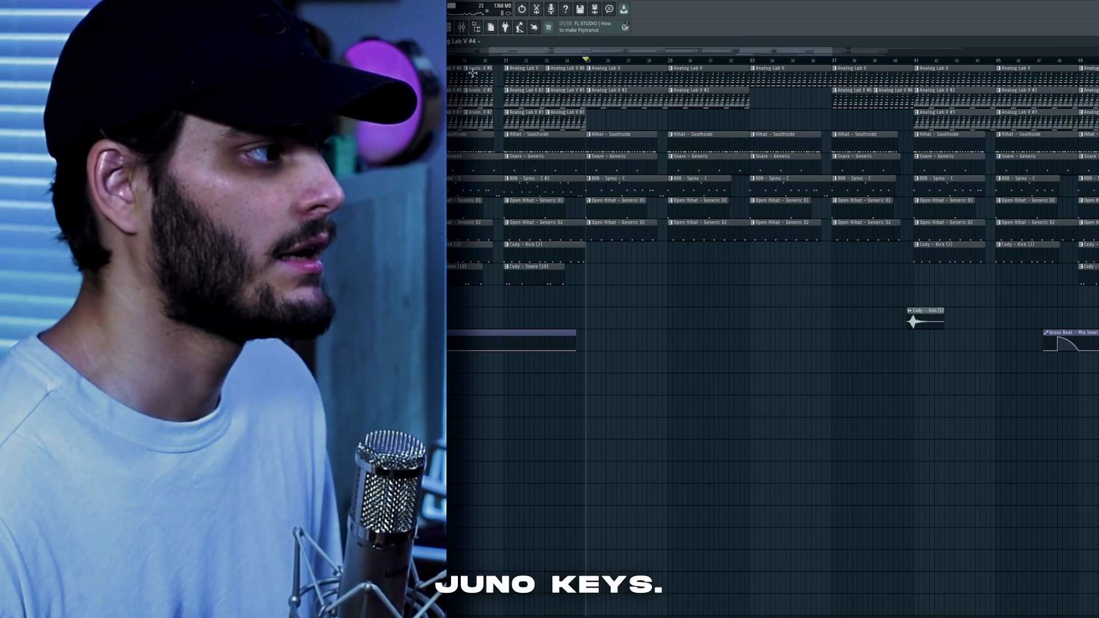
key(space)
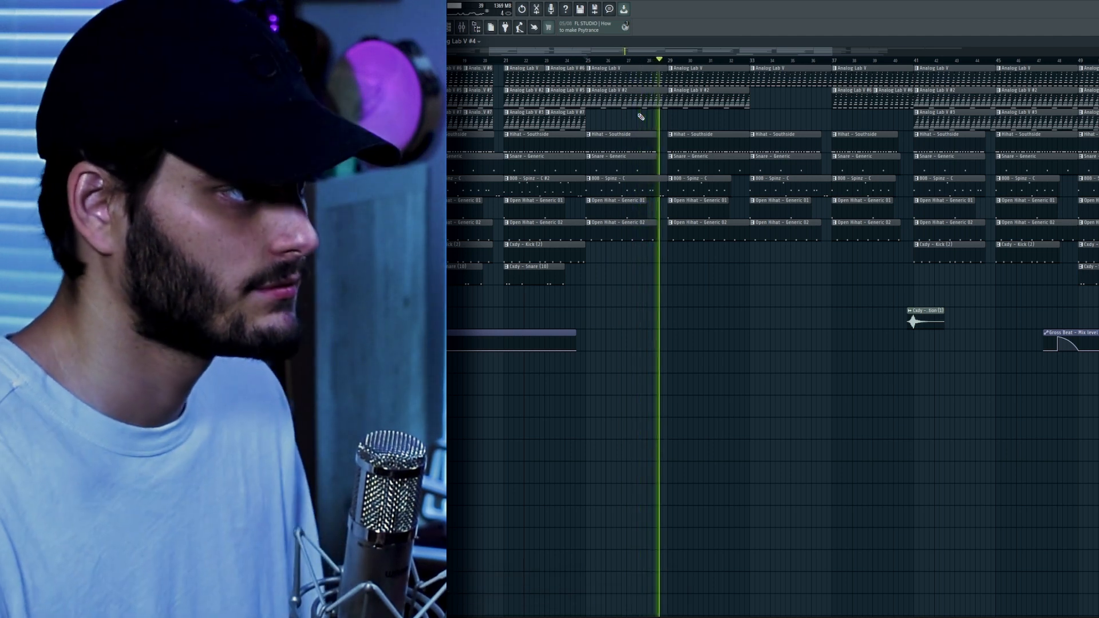
Move the playhead to the later section and play it, listening with the Track 1 chords soloed, then unsolo them.
scroll(657, 150, up, 5)
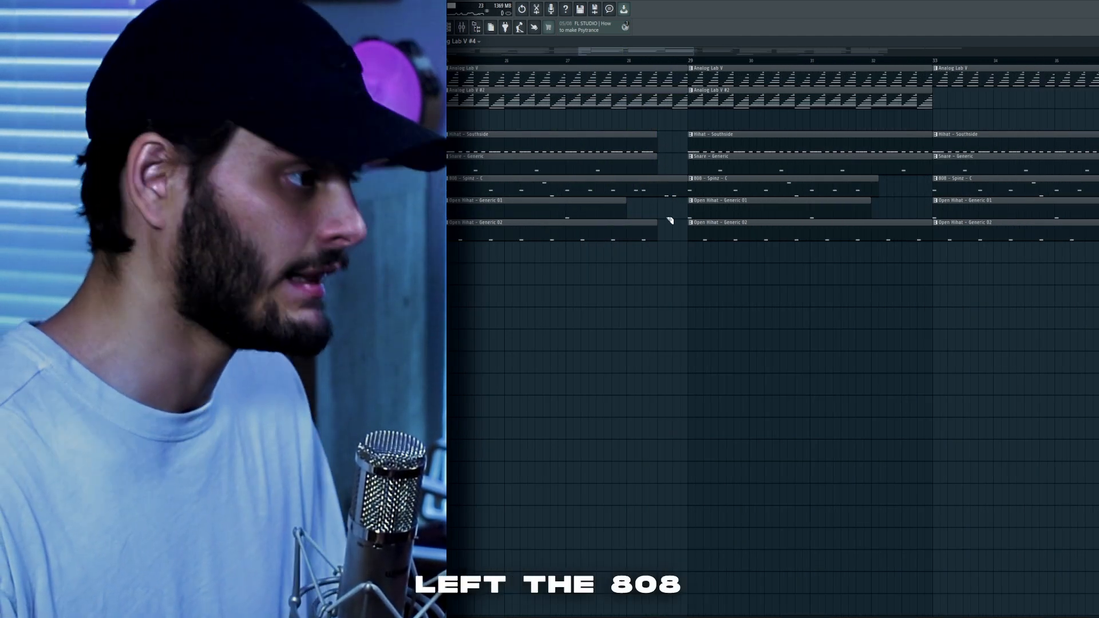
click(629, 58)
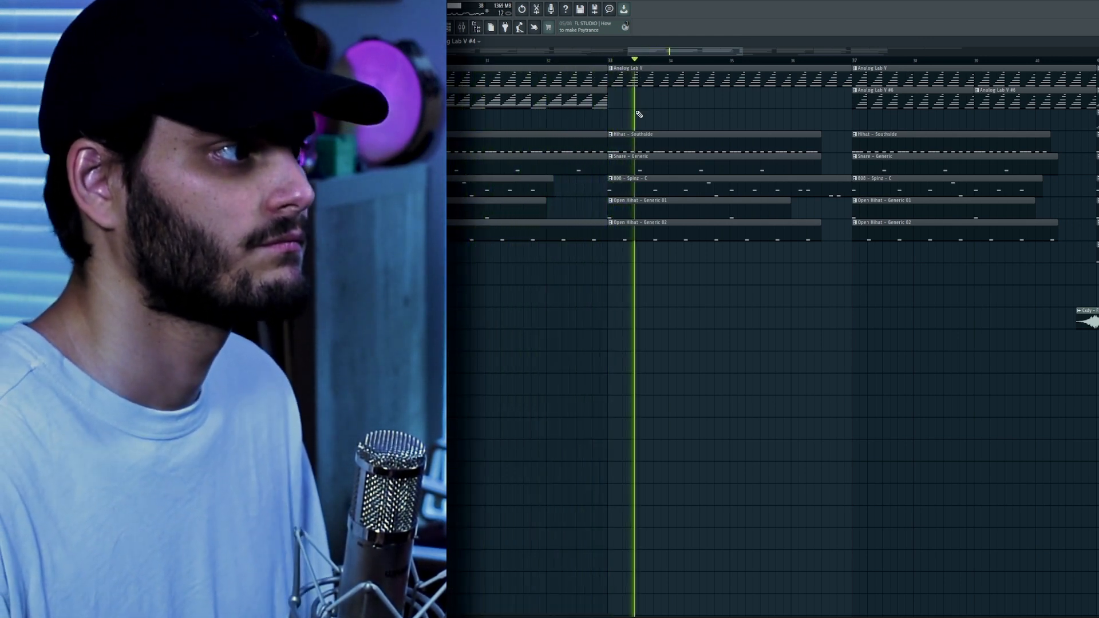
scroll(741, 142, down, 3)
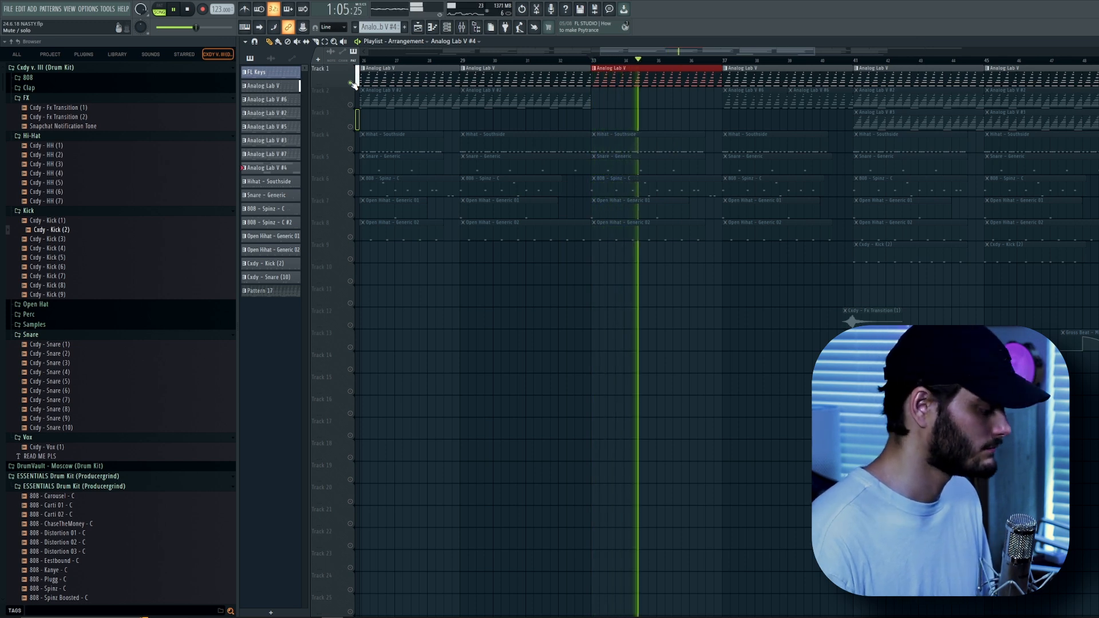
key(space)
right_click(351, 83)
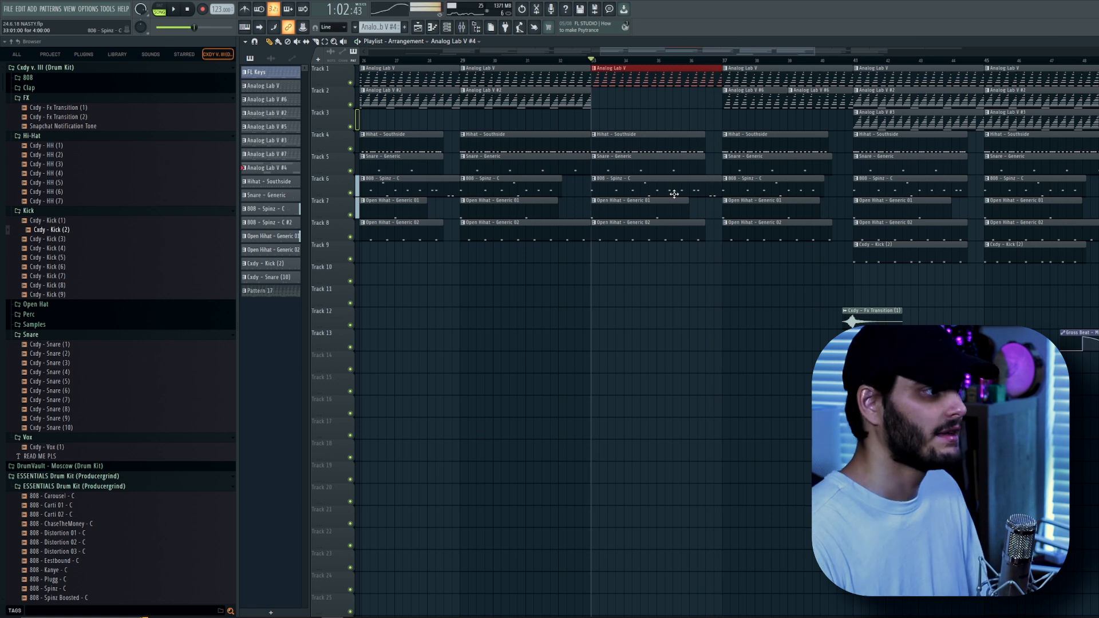
drag(712, 114, 712, 172)
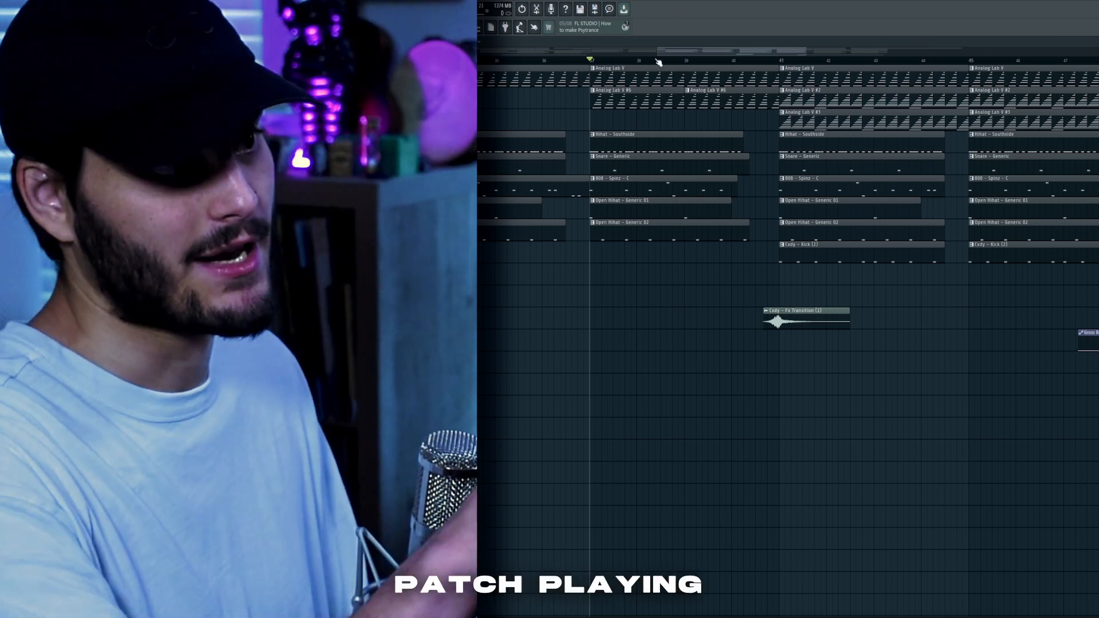
Play through the remaining arrangement and then the whole final beat from the start.
key(space)
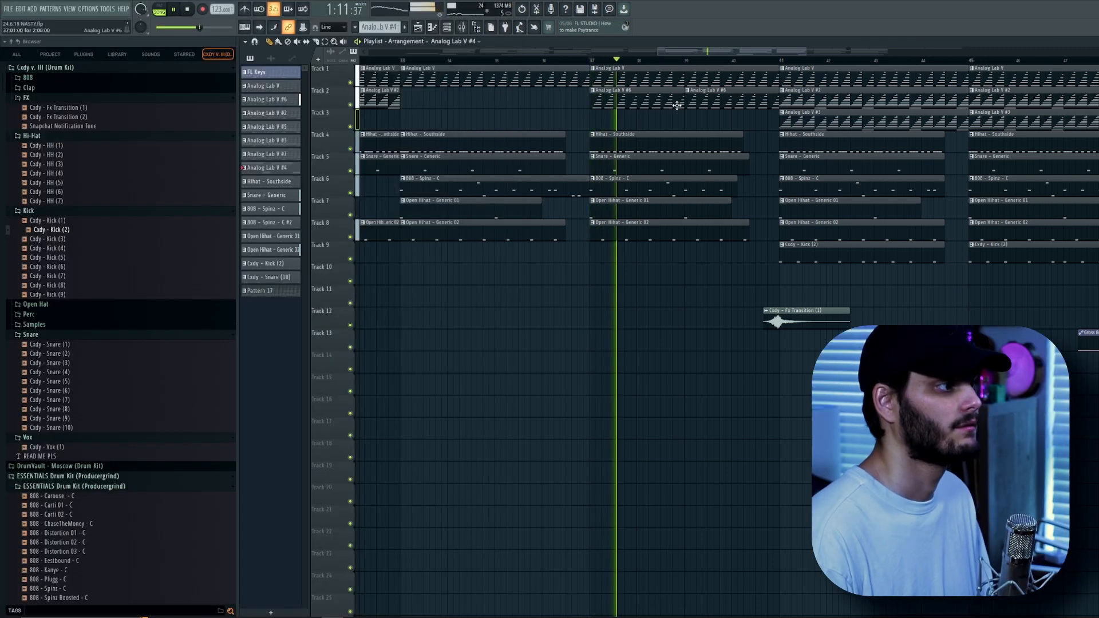
scroll(686, 111, down, 3)
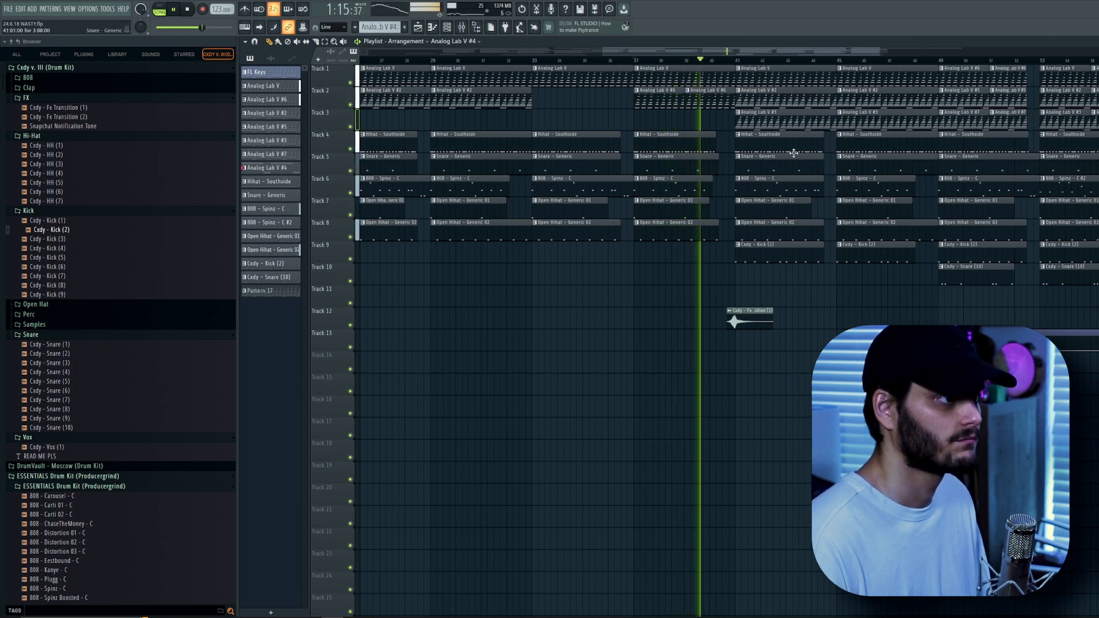
scroll(788, 152, down, 1)
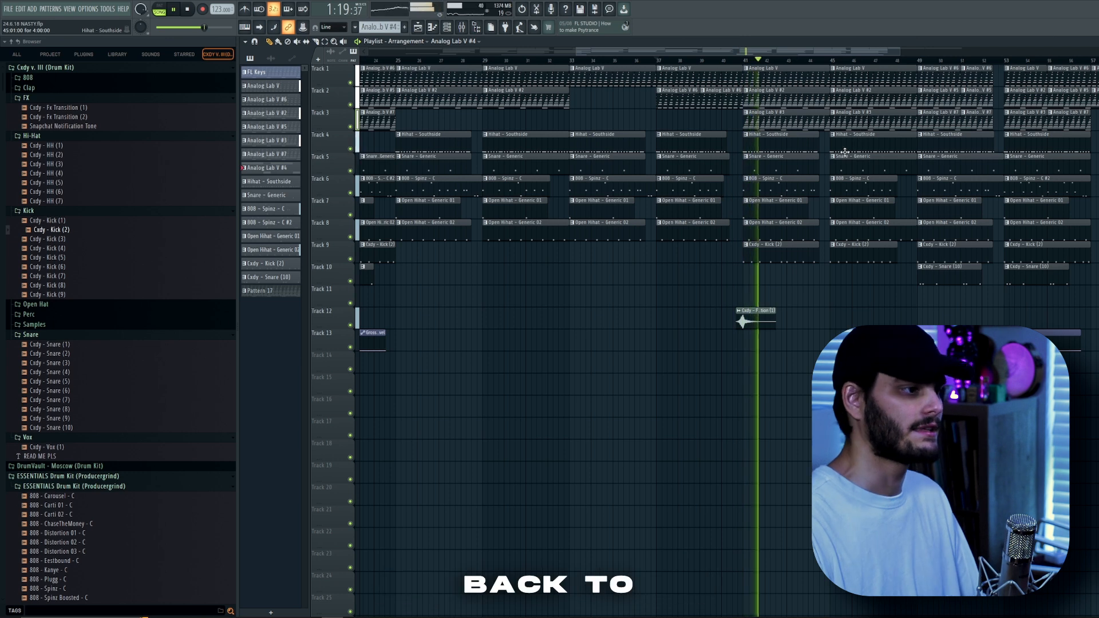
scroll(846, 174, down, 2)
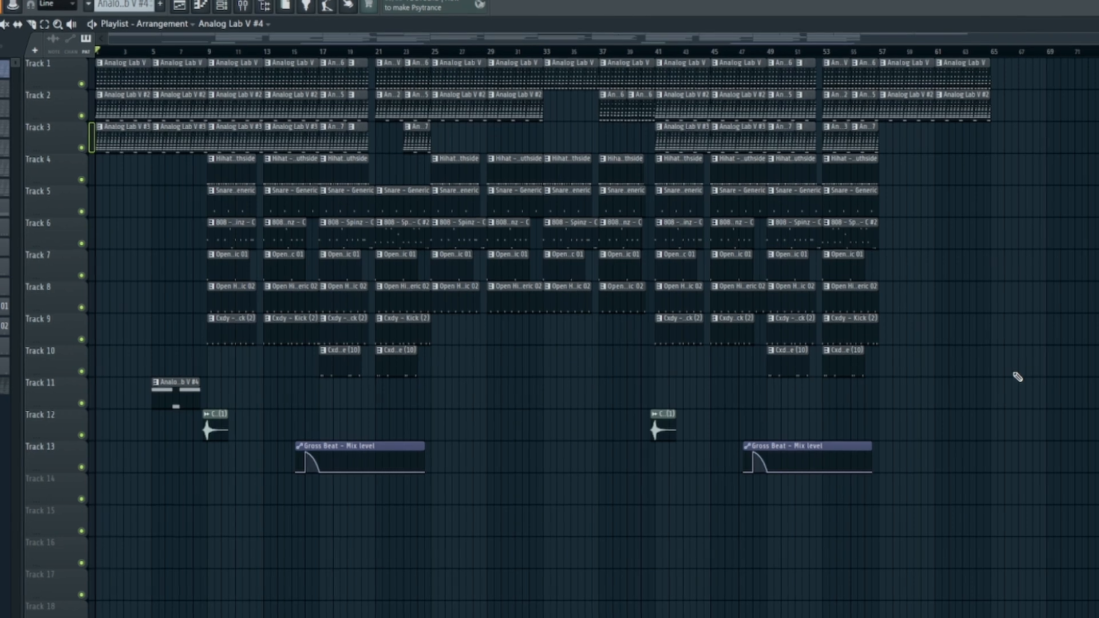
key(space)
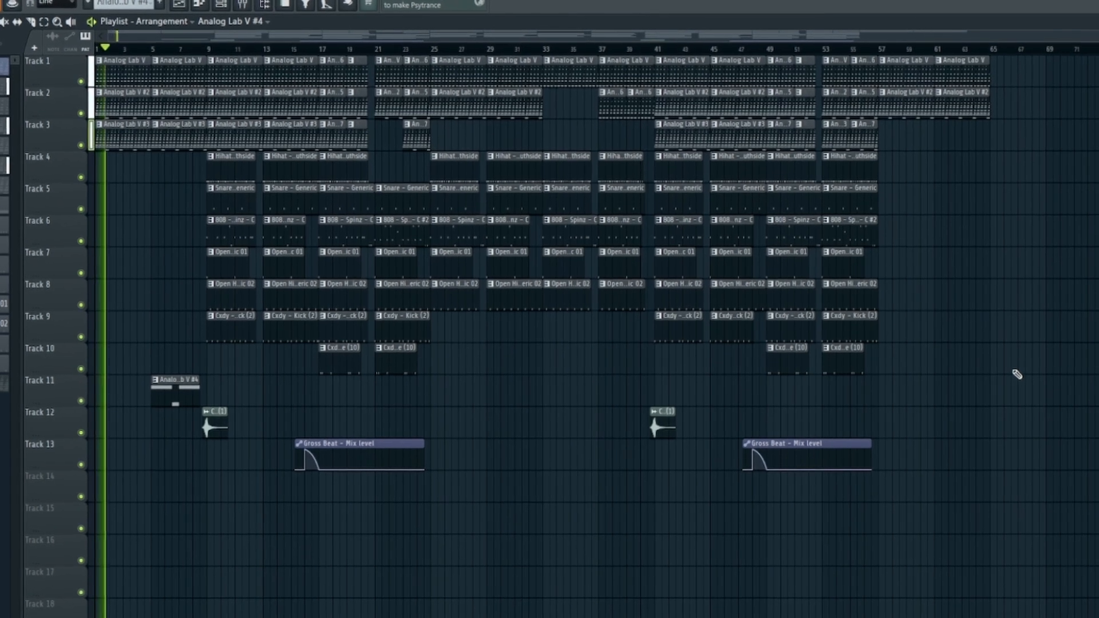